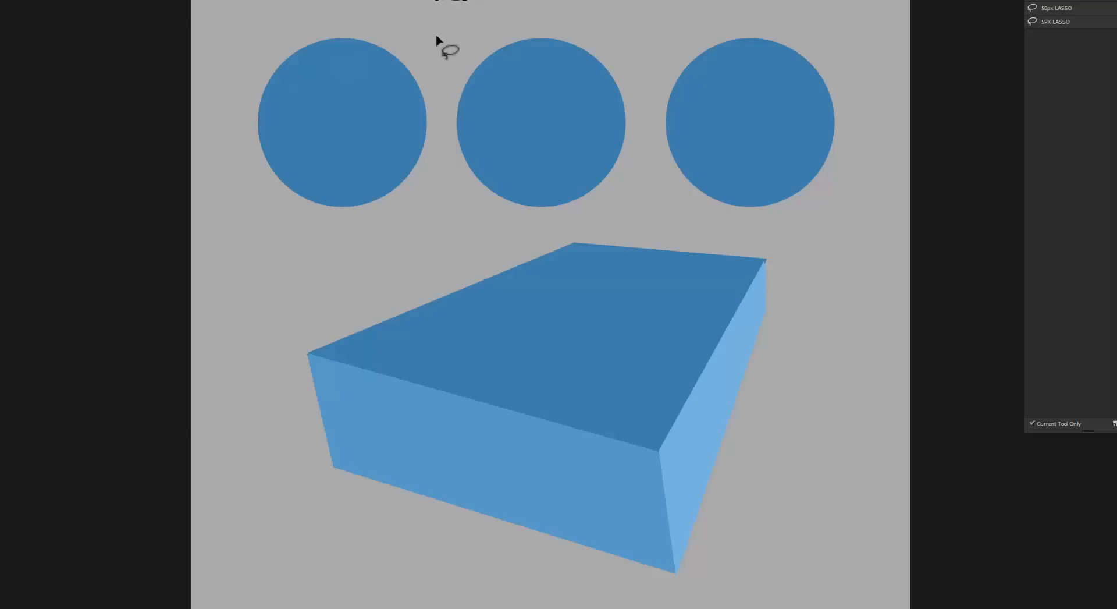
{"action": "mouse_move", "coordinate": [352, 235]}
{"action": "left_mouse_down"}
{"action": "mouse_move", "coordinate": [224, 99]}
{"action": "mouse_move", "coordinate": [431, 17]}
{"action": "left_mouse_up"}
{"action": "key", "text": "ctrl+d"}
{"action": "key", "text": "b"}
{"action": "left_click_drag", "start_coordinate": [465, 138], "coordinate": [455, 147]}
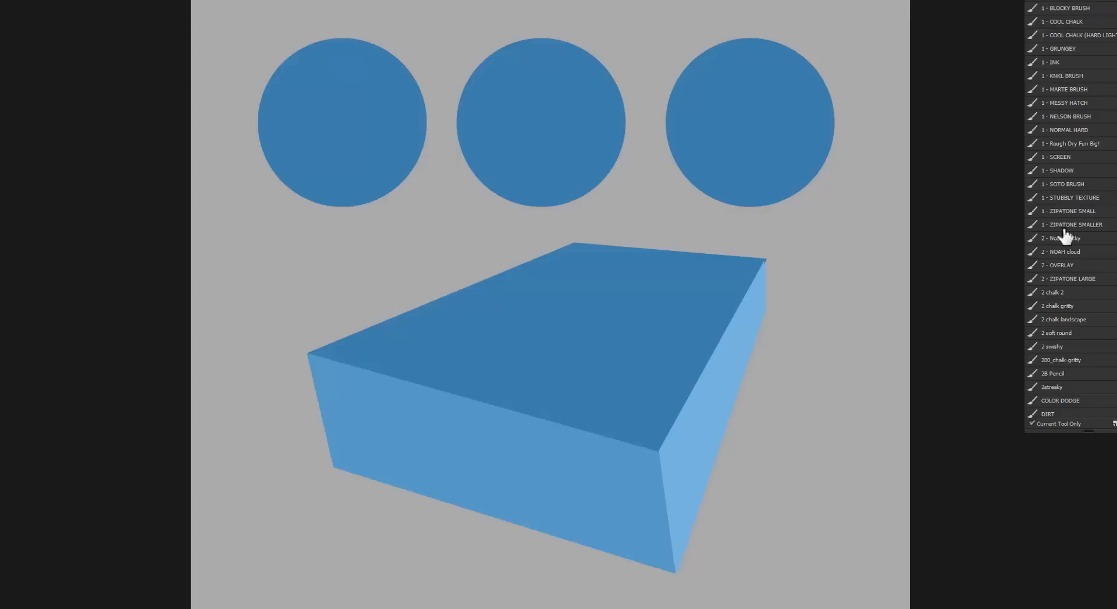
{"action": "left_click_drag", "start_coordinate": [411, 205], "coordinate": [417, 202]}
{"action": "left_click_drag", "start_coordinate": [398, 164], "coordinate": [419, 209]}
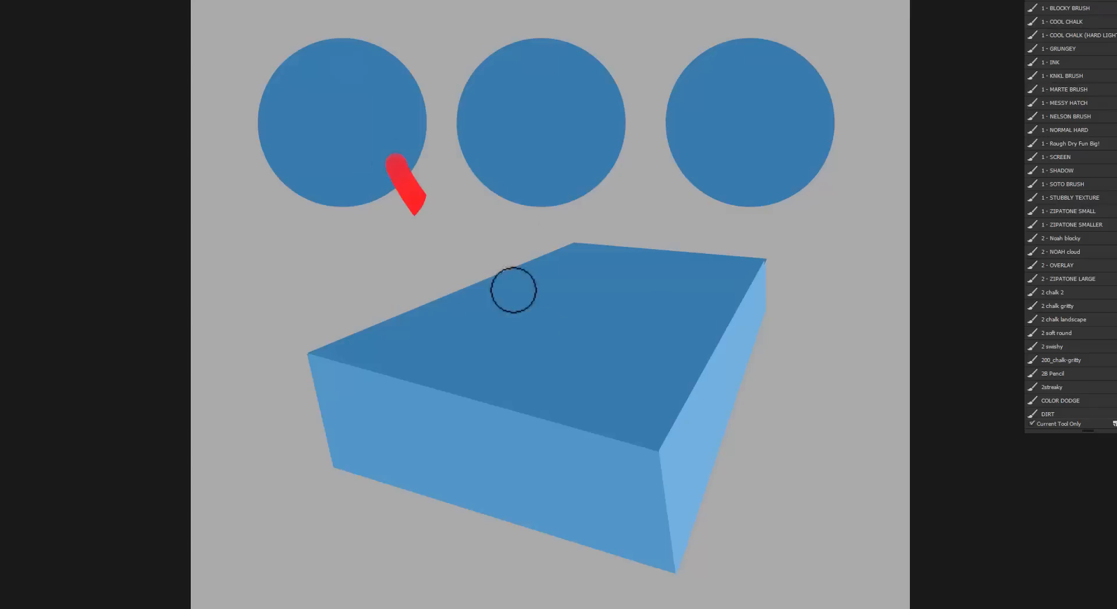
{"action": "key", "text": "ctrl+z"}
{"action": "key", "text": "l"}
{"action": "key", "text": "b"}
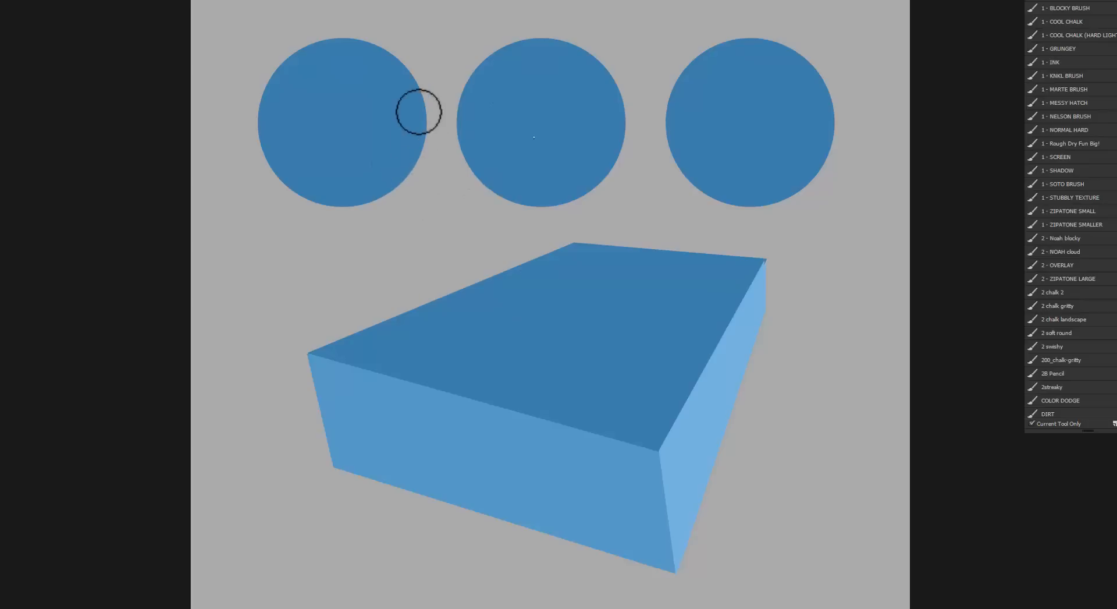
Paint a red arrow from the third circle towards the first, and mark the first circle's facing edge in red
{"action": "left_click_drag", "start_coordinate": [436, 165], "coordinate": [435, 173]}
{"action": "left_click_drag", "start_coordinate": [481, 85], "coordinate": [477, 155]}
{"action": "left_click_drag", "start_coordinate": [453, 108], "coordinate": [767, 138]}
{"action": "key", "text": "v"}
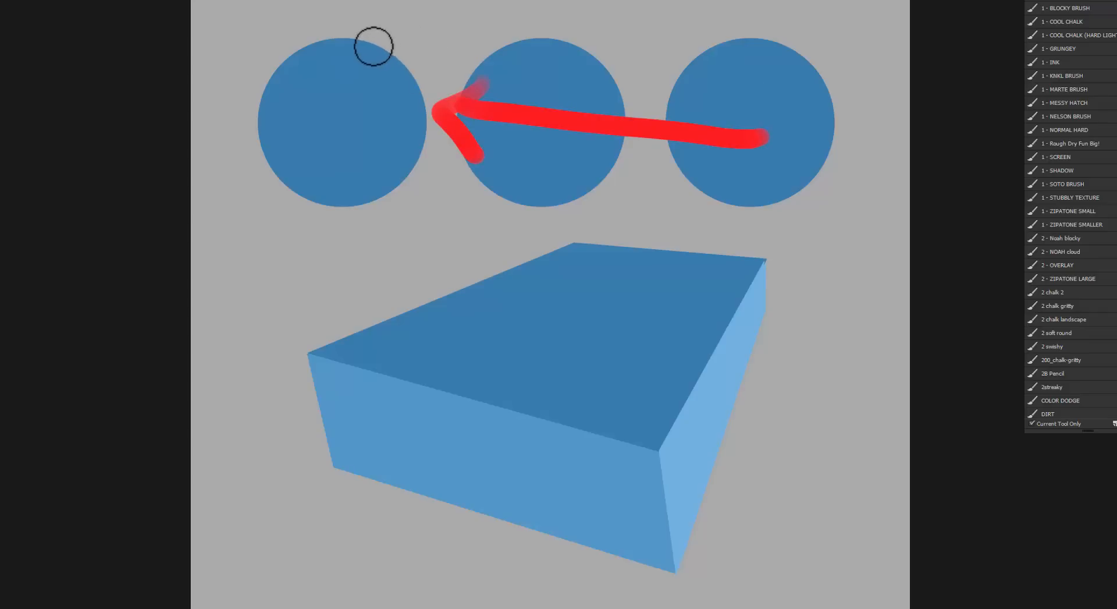
{"action": "mouse_move", "coordinate": [416, 96]}
{"action": "left_mouse_down"}
{"action": "mouse_move", "coordinate": [407, 167]}
{"action": "mouse_move", "coordinate": [381, 200]}
{"action": "mouse_move", "coordinate": [402, 74]}
{"action": "mouse_move", "coordinate": [423, 127]}
{"action": "mouse_move", "coordinate": [392, 187]}
{"action": "mouse_move", "coordinate": [410, 85]}
{"action": "left_mouse_up"}
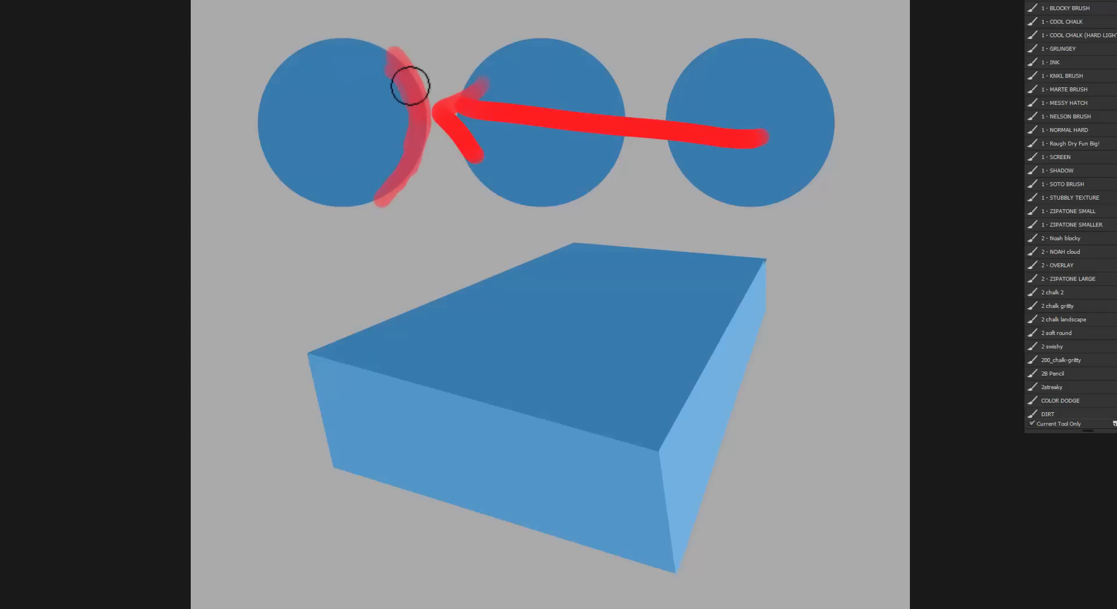
{"action": "left_click_drag", "start_coordinate": [481, 73], "coordinate": [457, 108]}
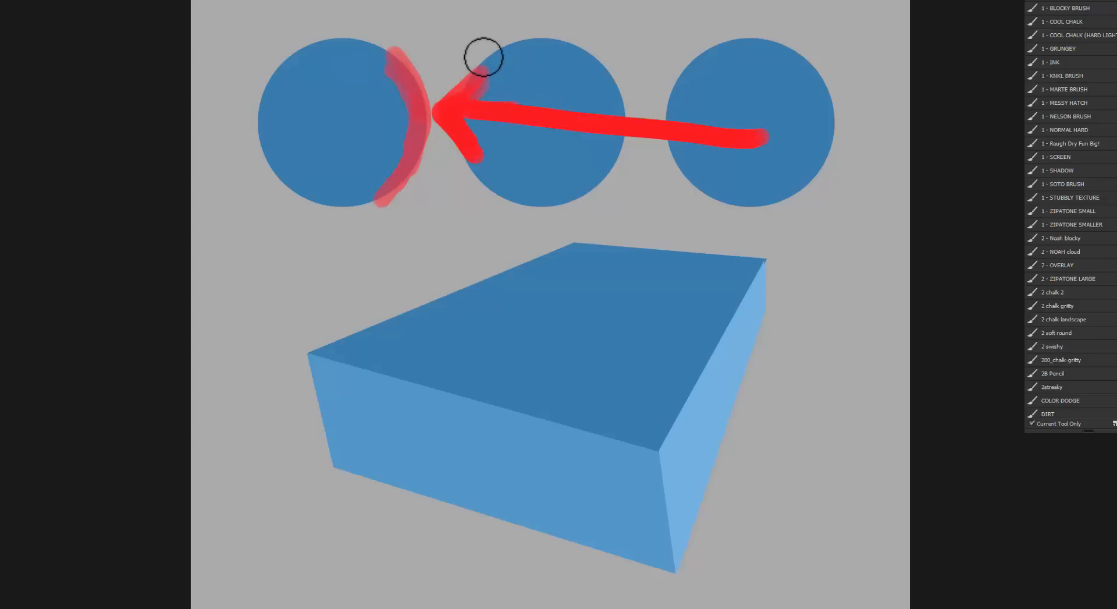
{"action": "mouse_move", "coordinate": [417, 77]}
{"action": "left_mouse_down"}
{"action": "mouse_move", "coordinate": [416, 146]}
{"action": "mouse_move", "coordinate": [413, 98]}
{"action": "left_mouse_up"}
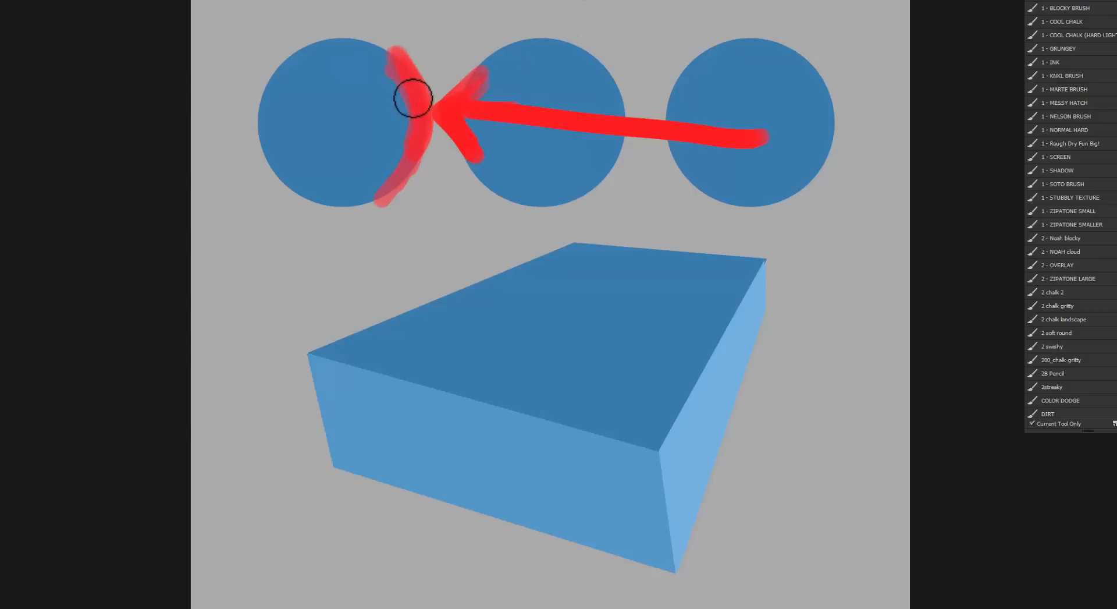
Undo the red arrow and the edge marks on the first circle
{"action": "key", "text": "ctrl+z"}
{"action": "key", "text": "ctrl+z"}
{"action": "key", "text": "ctrl+z"}
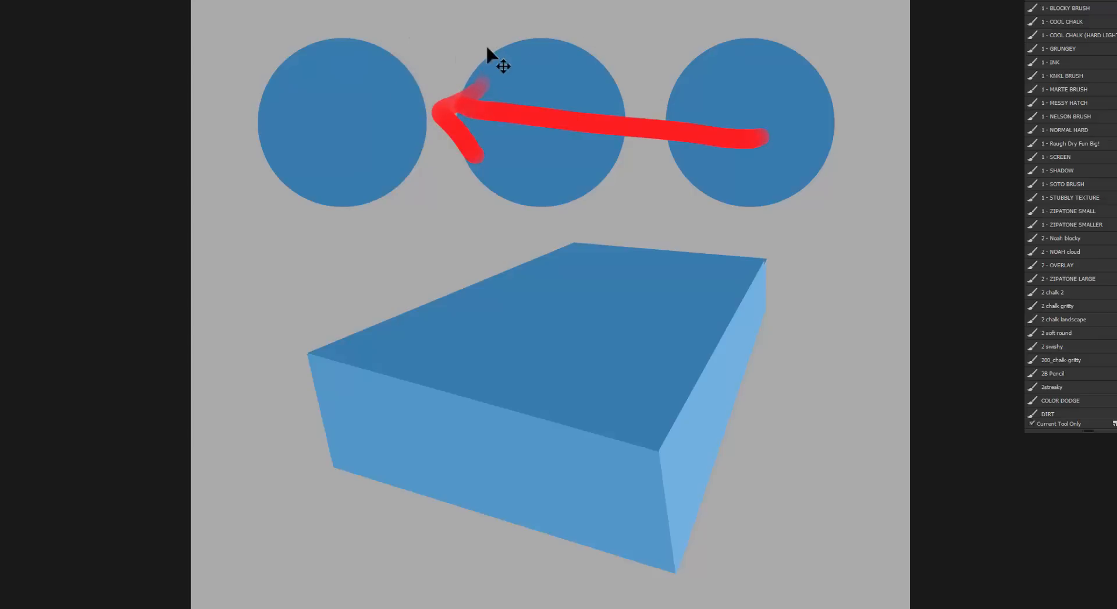
{"action": "key", "text": "ctrl+z"}
{"action": "key", "text": "ctrl+z"}
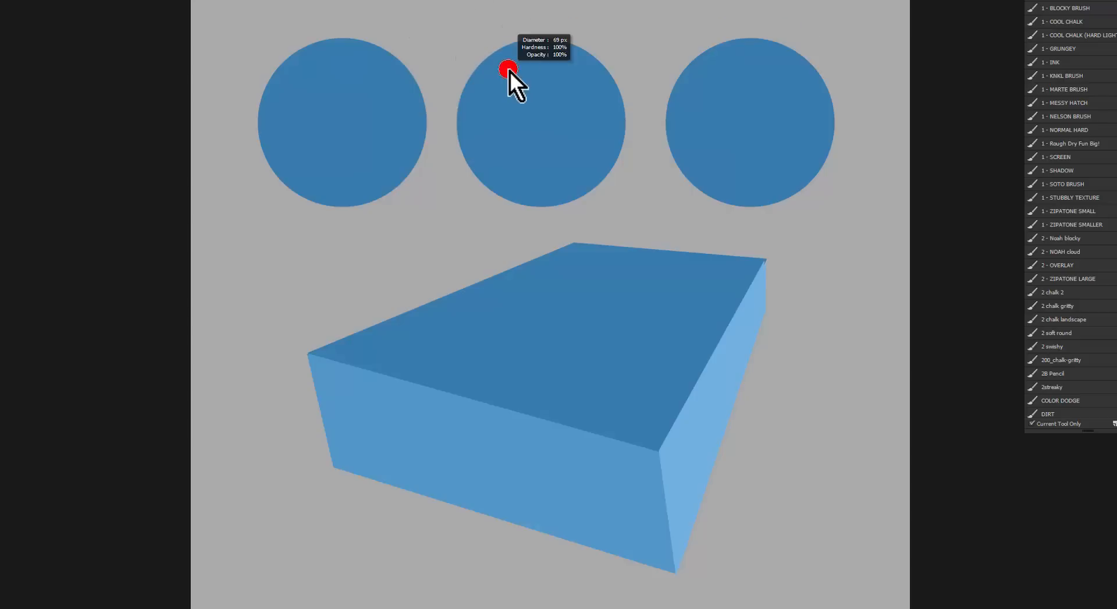
Sketch a red box in perspective over the upper part of the middle circle, and mark the first circle's facing edge in red
{"action": "left_click_drag", "start_coordinate": [505, 65], "coordinate": [537, 65]}
{"action": "mouse_move", "coordinate": [525, 138]}
{"action": "left_mouse_down"}
{"action": "mouse_move", "coordinate": [535, 2]}
{"action": "mouse_move", "coordinate": [525, 91]}
{"action": "left_mouse_up"}
{"action": "key", "text": "ctrl+z"}
{"action": "mouse_move", "coordinate": [495, 1]}
{"action": "left_mouse_down"}
{"action": "mouse_move", "coordinate": [465, 55]}
{"action": "mouse_move", "coordinate": [498, 100]}
{"action": "left_mouse_up"}
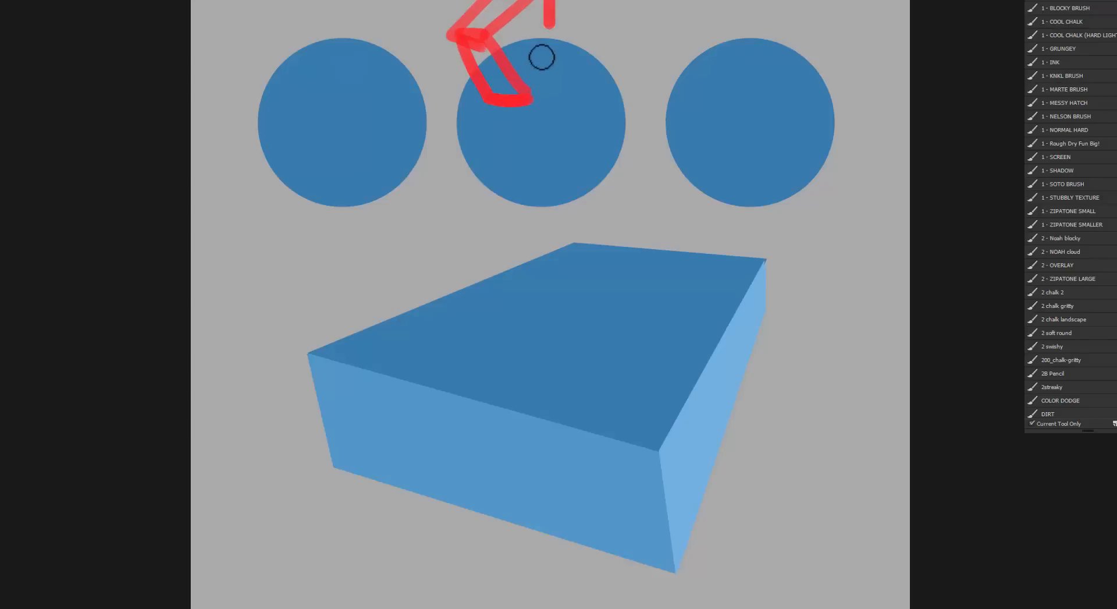
{"action": "left_click_drag", "start_coordinate": [553, 4], "coordinate": [611, 56]}
{"action": "left_click_drag", "start_coordinate": [546, 82], "coordinate": [604, 58]}
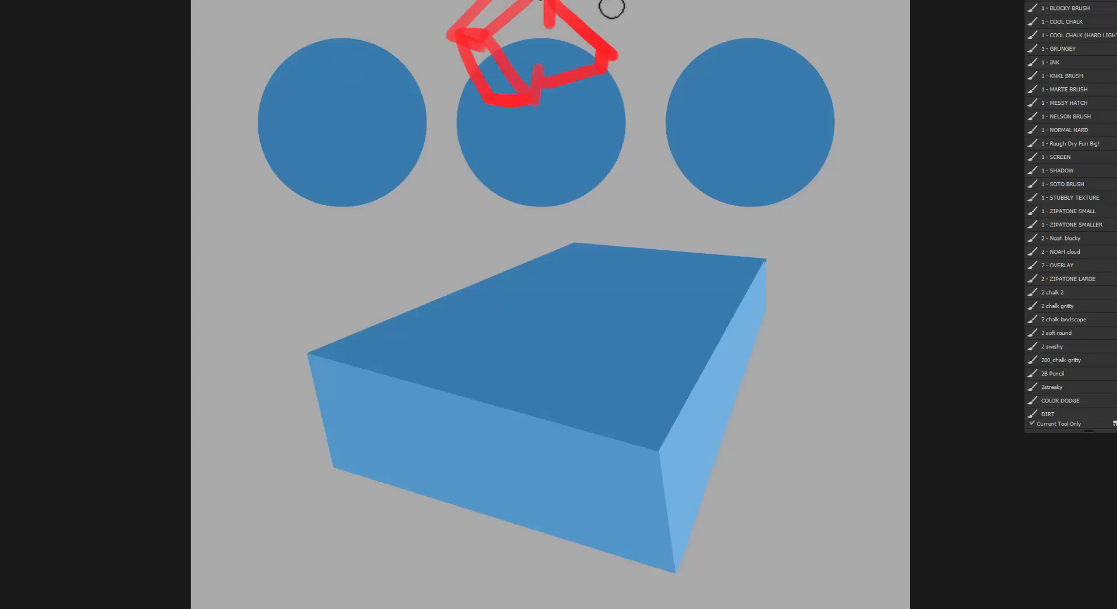
{"action": "mouse_move", "coordinate": [386, 52]}
{"action": "left_mouse_down"}
{"action": "mouse_move", "coordinate": [424, 150]}
{"action": "mouse_move", "coordinate": [385, 197]}
{"action": "mouse_move", "coordinate": [419, 125]}
{"action": "mouse_move", "coordinate": [389, 192]}
{"action": "left_mouse_up"}
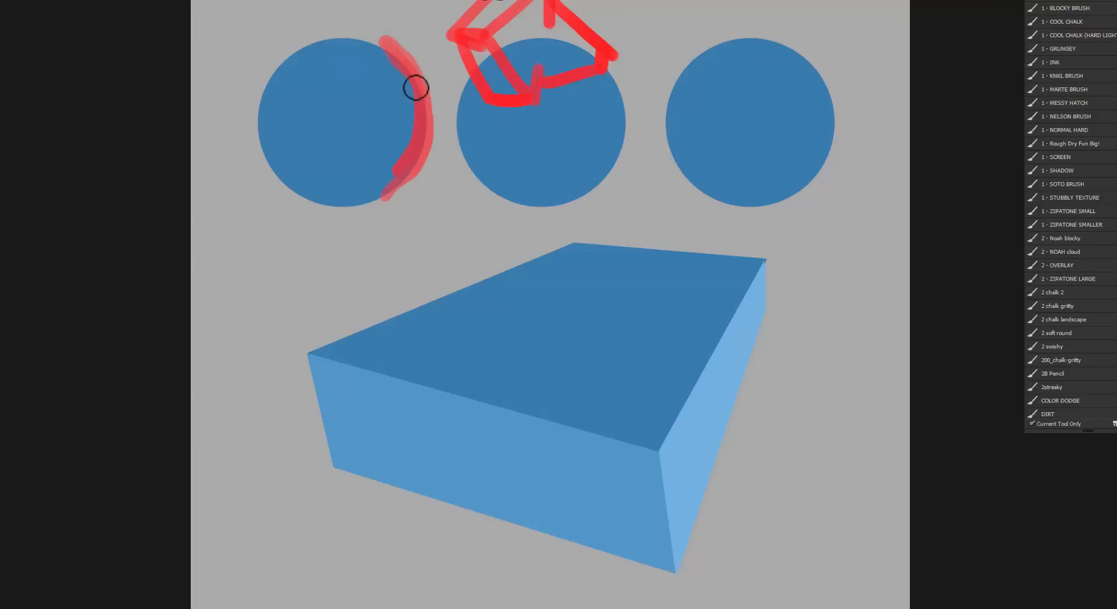
Undo the red box sketch and the first circle's edge mark
{"action": "key", "text": "ctrl+z"}
{"action": "key", "text": "ctrl+z"}
{"action": "key", "text": "ctrl+z"}
{"action": "key", "text": "ctrl+z"}
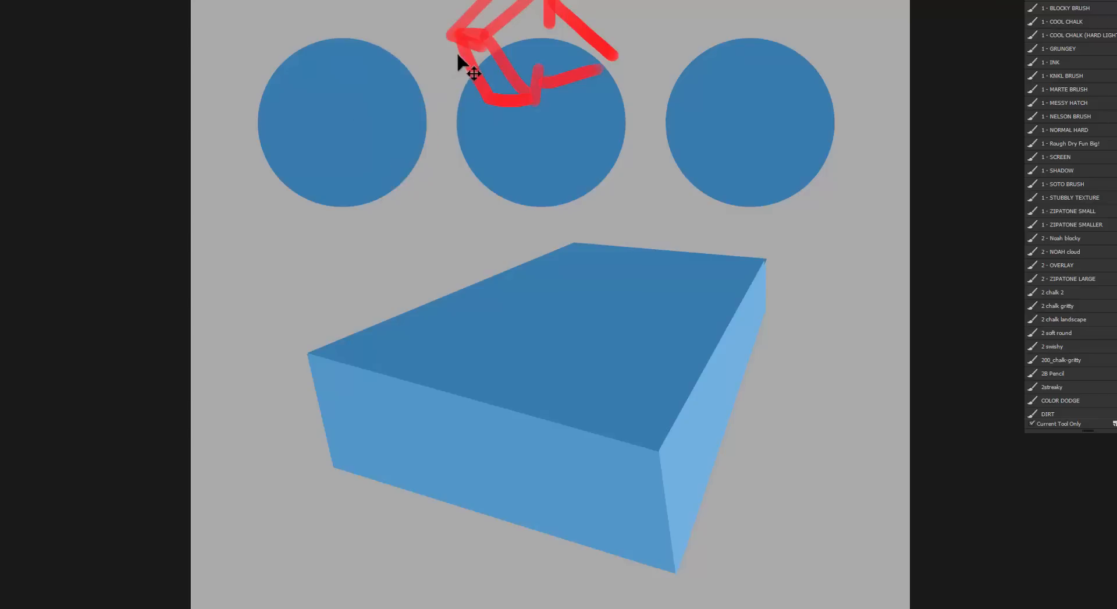
{"action": "key", "text": "ctrl+z"}
{"action": "key", "text": "ctrl+z"}
{"action": "key", "text": "ctrl+z"}
{"action": "key", "text": "ctrl+z"}
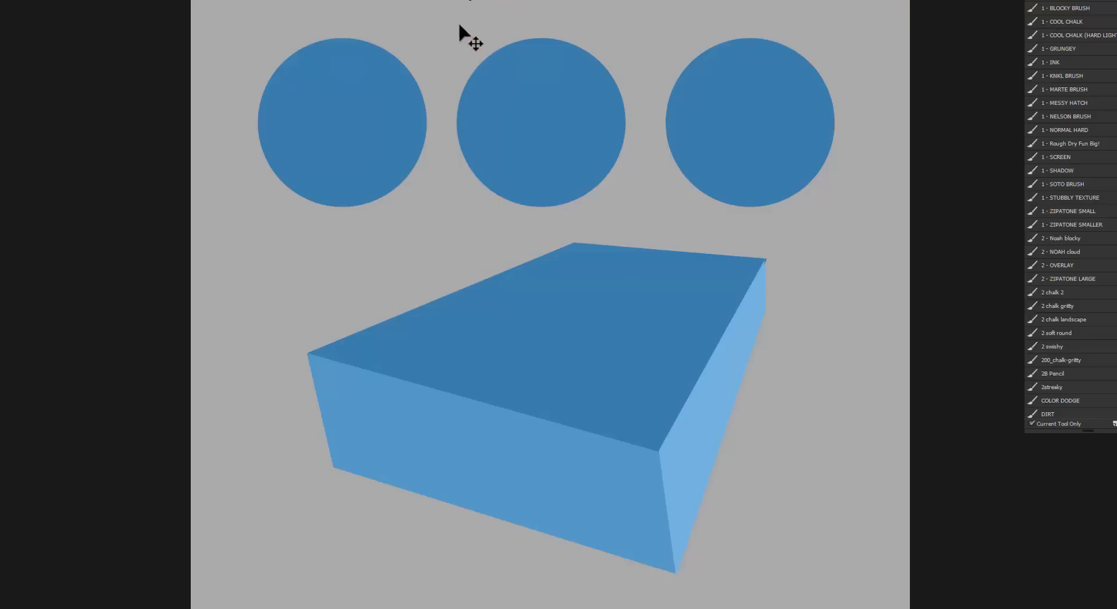
Select only the first circle by its blue colour, excluding the other matching shapes, and hide the selection edges
{"action": "key", "text": "w"}
{"action": "left_click", "coordinate": [382, 96]}
{"action": "key", "text": "l"}
{"action": "mouse_move", "coordinate": [504, 14]}
{"action": "left_mouse_down"}
{"action": "mouse_move", "coordinate": [449, 97]}
{"action": "mouse_move", "coordinate": [389, 559]}
{"action": "mouse_move", "coordinate": [486, 37]}
{"action": "left_mouse_up"}
{"action": "key", "text": "ctrl+h"}
{"action": "key", "text": "b"}
{"action": "key", "text": "l"}
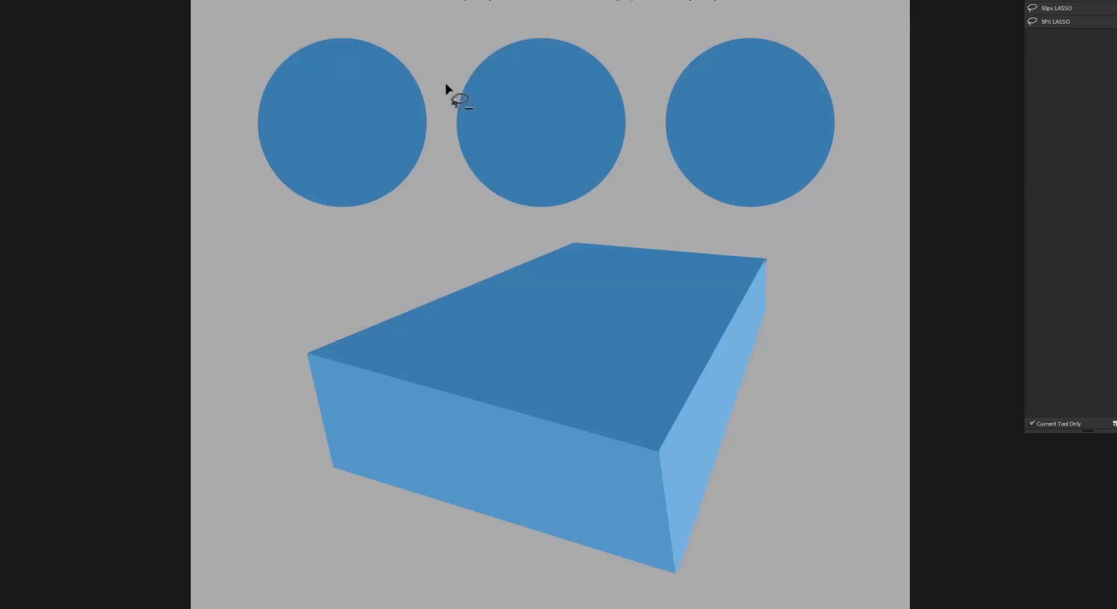
{"action": "key", "text": "b"}
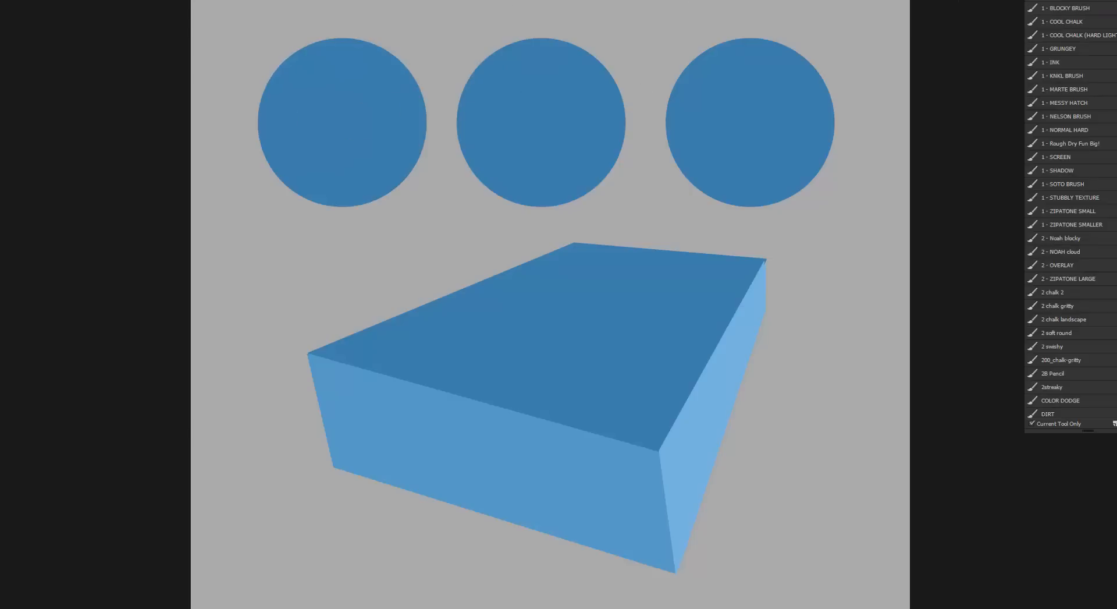
Choose the 1 - SOTO BRUSH preset and try soft light blue shading on the side of the first circle facing the others
{"action": "left_click", "coordinate": [1077, 186]}
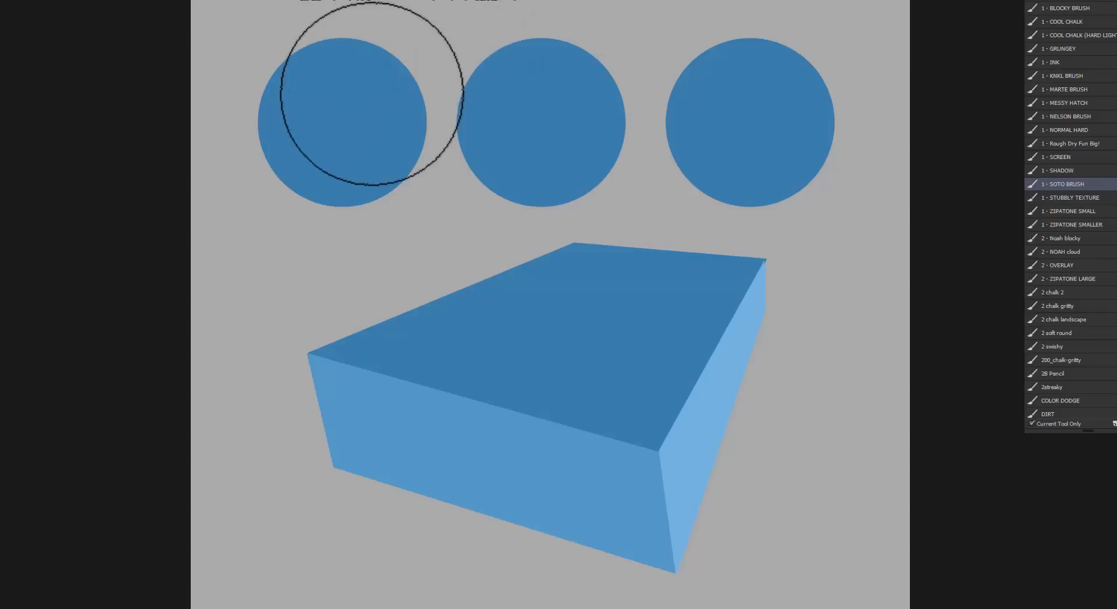
{"action": "mouse_move", "coordinate": [382, 95]}
{"action": "left_mouse_down"}
{"action": "mouse_move", "coordinate": [370, 210]}
{"action": "mouse_move", "coordinate": [397, 69]}
{"action": "mouse_move", "coordinate": [408, 154]}
{"action": "mouse_move", "coordinate": [388, 35]}
{"action": "mouse_move", "coordinate": [386, 178]}
{"action": "mouse_move", "coordinate": [397, 56]}
{"action": "mouse_move", "coordinate": [407, 138]}
{"action": "left_mouse_up"}
{"action": "right_click", "coordinate": [430, 107], "text": "alt"}
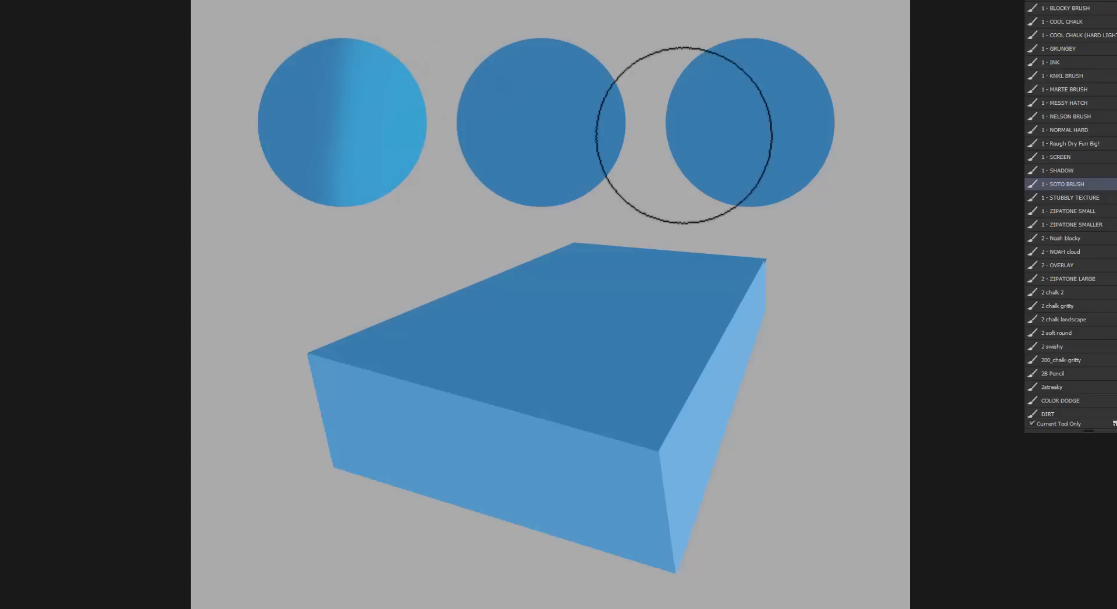
{"action": "right_click", "coordinate": [423, 97], "text": "alt"}
{"action": "mouse_move", "coordinate": [394, 50]}
{"action": "left_mouse_down"}
{"action": "mouse_move", "coordinate": [403, 179]}
{"action": "mouse_move", "coordinate": [395, 65]}
{"action": "mouse_move", "coordinate": [390, 164]}
{"action": "mouse_move", "coordinate": [416, 60]}
{"action": "mouse_move", "coordinate": [473, 1]}
{"action": "mouse_move", "coordinate": [387, 168]}
{"action": "mouse_move", "coordinate": [405, 152]}
{"action": "mouse_move", "coordinate": [403, 115]}
{"action": "mouse_move", "coordinate": [375, 208]}
{"action": "mouse_move", "coordinate": [406, 93]}
{"action": "mouse_move", "coordinate": [366, 159]}
{"action": "mouse_move", "coordinate": [407, 116]}
{"action": "left_mouse_up"}
{"action": "key", "text": "ctrl+z"}
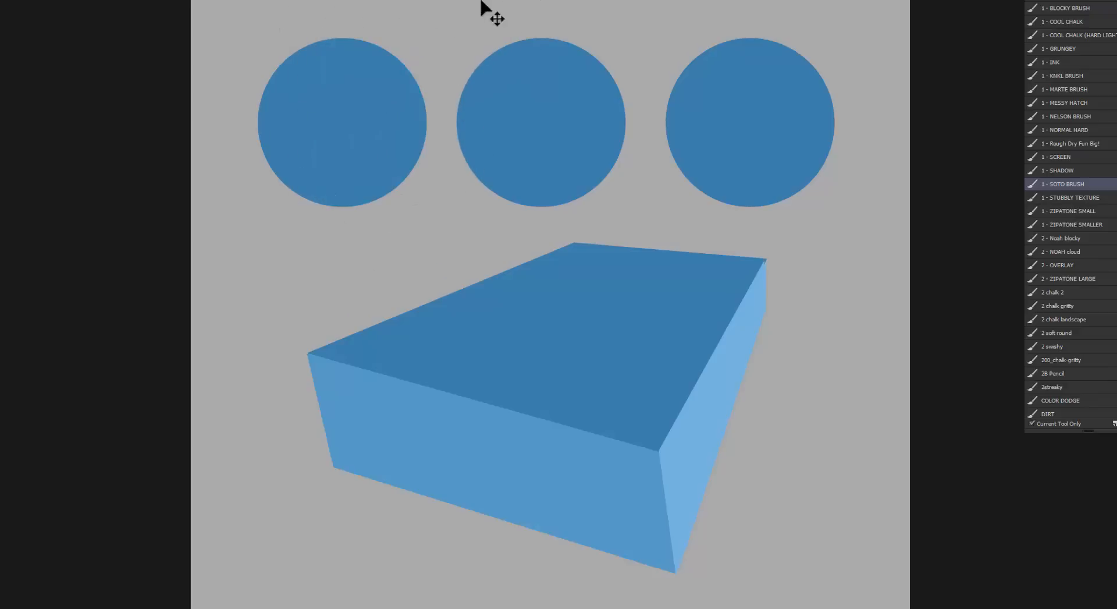
Try shading the first circle as a sphere with soft light blue strokes, leaving the far edge dark
{"action": "mouse_move", "coordinate": [392, 30]}
{"action": "left_mouse_down"}
{"action": "mouse_move", "coordinate": [439, 94]}
{"action": "mouse_move", "coordinate": [439, 139]}
{"action": "mouse_move", "coordinate": [378, 215]}
{"action": "left_mouse_up"}
{"action": "mouse_move", "coordinate": [390, 33]}
{"action": "left_mouse_down"}
{"action": "mouse_move", "coordinate": [432, 89]}
{"action": "mouse_move", "coordinate": [430, 159]}
{"action": "mouse_move", "coordinate": [422, 54]}
{"action": "left_mouse_up"}
{"action": "key", "text": "ctrl+z"}
{"action": "key", "text": "]"}
{"action": "mouse_move", "coordinate": [374, 53]}
{"action": "left_mouse_down"}
{"action": "mouse_move", "coordinate": [341, 76]}
{"action": "mouse_move", "coordinate": [337, 163]}
{"action": "mouse_move", "coordinate": [399, 112]}
{"action": "mouse_move", "coordinate": [349, 150]}
{"action": "mouse_move", "coordinate": [376, 112]}
{"action": "mouse_move", "coordinate": [382, 177]}
{"action": "mouse_move", "coordinate": [353, 123]}
{"action": "mouse_move", "coordinate": [369, 113]}
{"action": "mouse_move", "coordinate": [358, 116]}
{"action": "mouse_move", "coordinate": [372, 125]}
{"action": "mouse_move", "coordinate": [343, 113]}
{"action": "mouse_move", "coordinate": [362, 162]}
{"action": "left_mouse_up"}
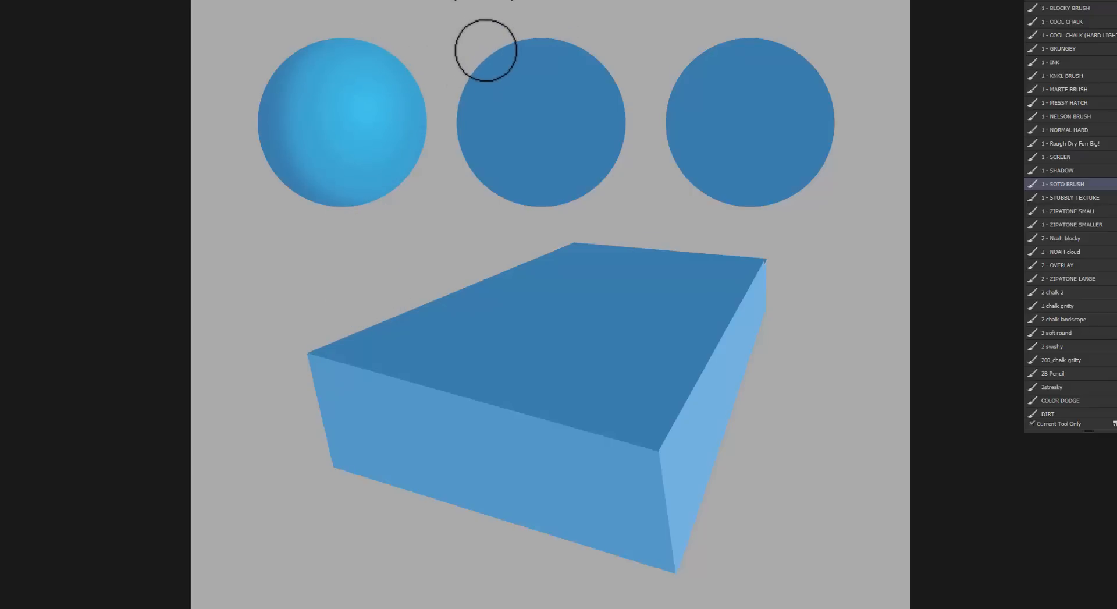
{"action": "key", "text": "ctrl+z"}
{"action": "key", "text": "ctrl+z"}
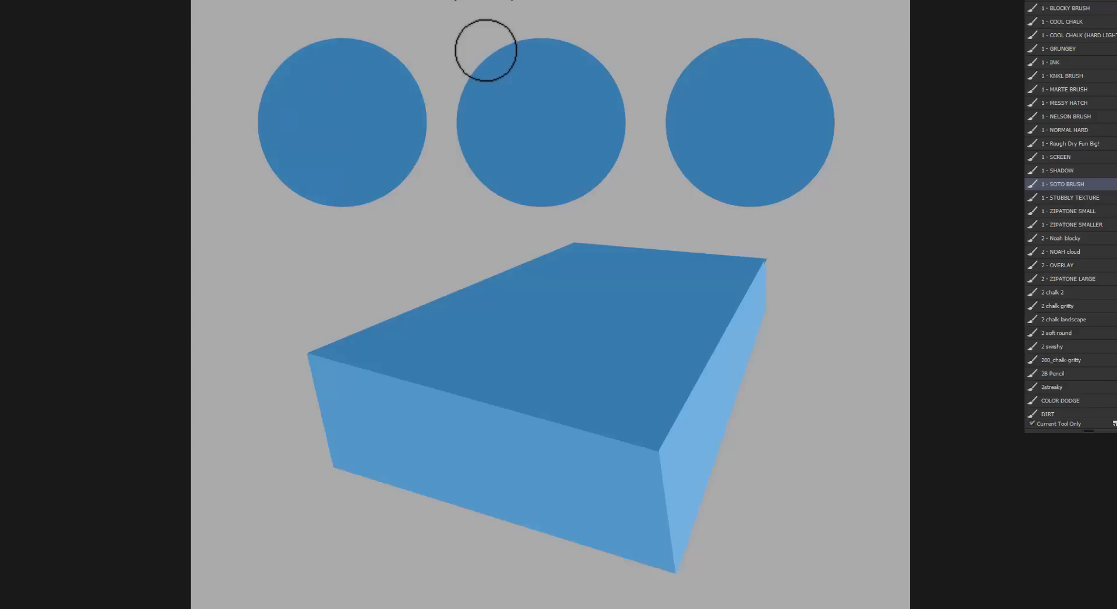
Enlarge the brush and paint a soft light blue highlight inside the first circle, keeping a darker rim all around
{"action": "key", "text": "bracketright"}
{"action": "key", "text": "bracketright"}
{"action": "key", "text": "bracketright"}
{"action": "key", "text": "bracketright"}
{"action": "mouse_move", "coordinate": [359, 107]}
{"action": "left_mouse_down"}
{"action": "mouse_move", "coordinate": [330, 116]}
{"action": "mouse_move", "coordinate": [359, 160]}
{"action": "mouse_move", "coordinate": [373, 94]}
{"action": "mouse_move", "coordinate": [358, 106]}
{"action": "mouse_move", "coordinate": [377, 82]}
{"action": "mouse_move", "coordinate": [351, 102]}
{"action": "left_mouse_up"}
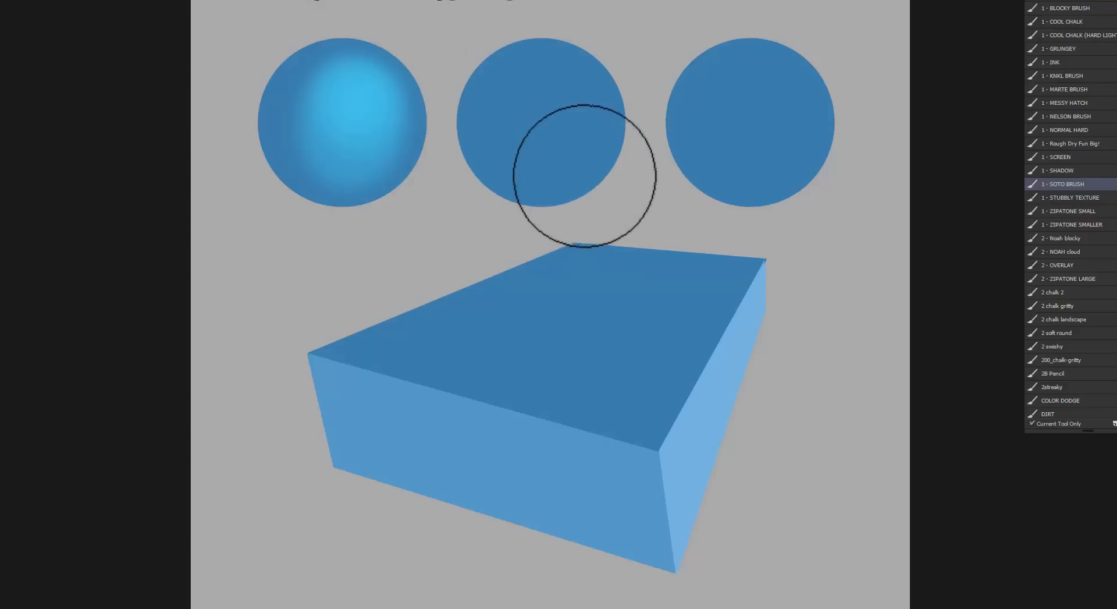
Select only the box's dark blue top face, hide the selection edges, and enlarge the soft brush to cover the face
{"action": "key", "text": "w"}
{"action": "left_click", "coordinate": [602, 287]}
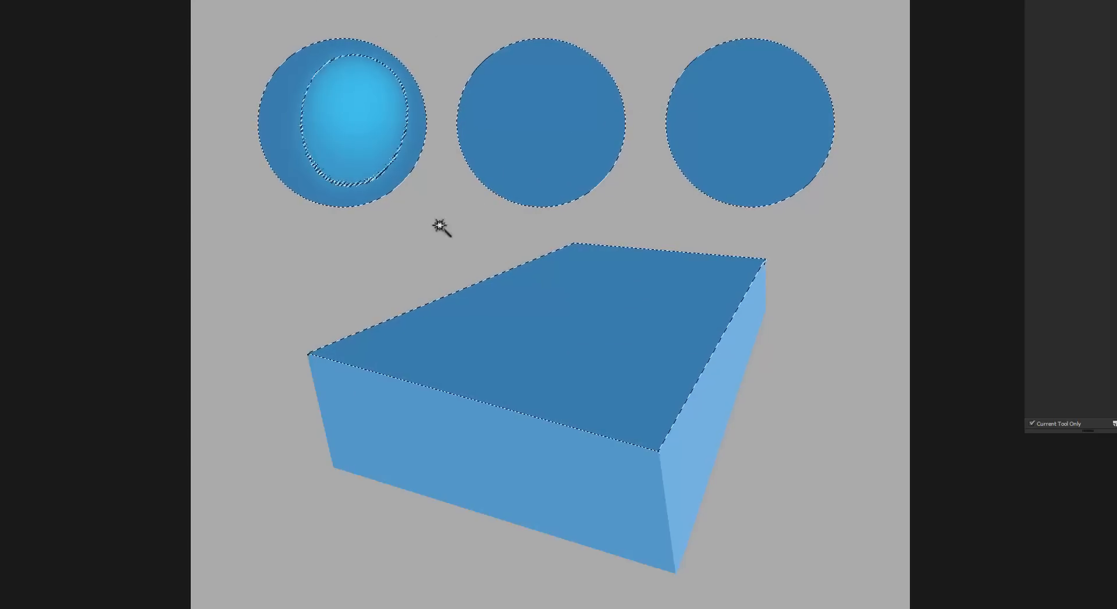
{"action": "key", "text": "l"}
{"action": "mouse_move", "coordinate": [331, 294]}
{"action": "left_mouse_down"}
{"action": "mouse_move", "coordinate": [661, 237]}
{"action": "mouse_move", "coordinate": [324, 19]}
{"action": "mouse_move", "coordinate": [334, 294]}
{"action": "left_mouse_up"}
{"action": "key", "text": "ctrl+h"}
{"action": "key", "text": "b"}
{"action": "key", "text": "bracketright"}
{"action": "key", "text": "bracketright"}
{"action": "key", "text": "bracketright"}
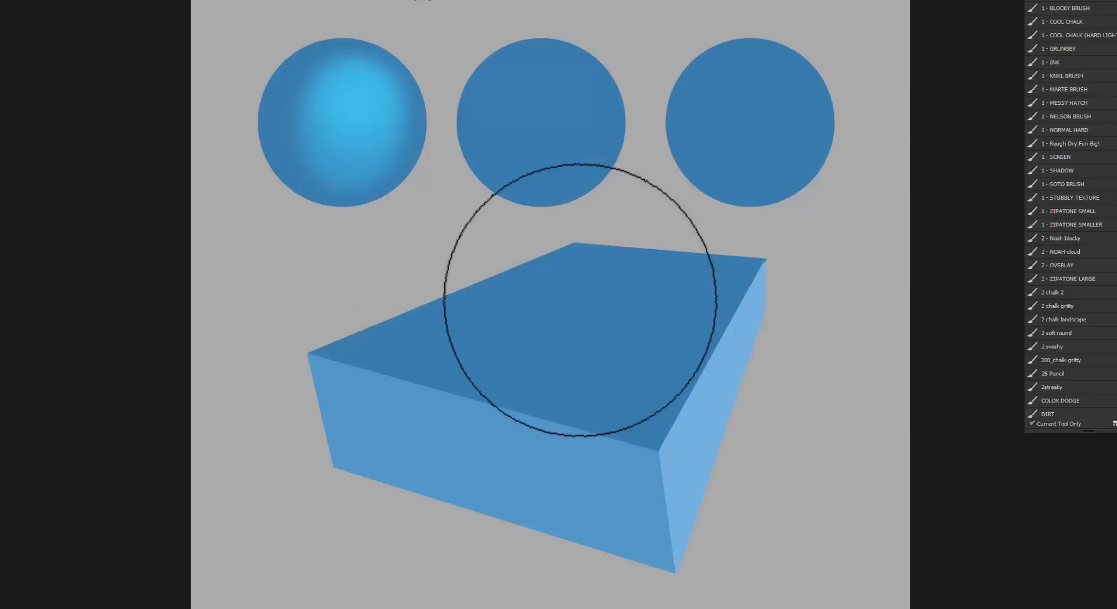
{"action": "key", "text": "bracketright"}
{"action": "key", "text": "bracketright"}
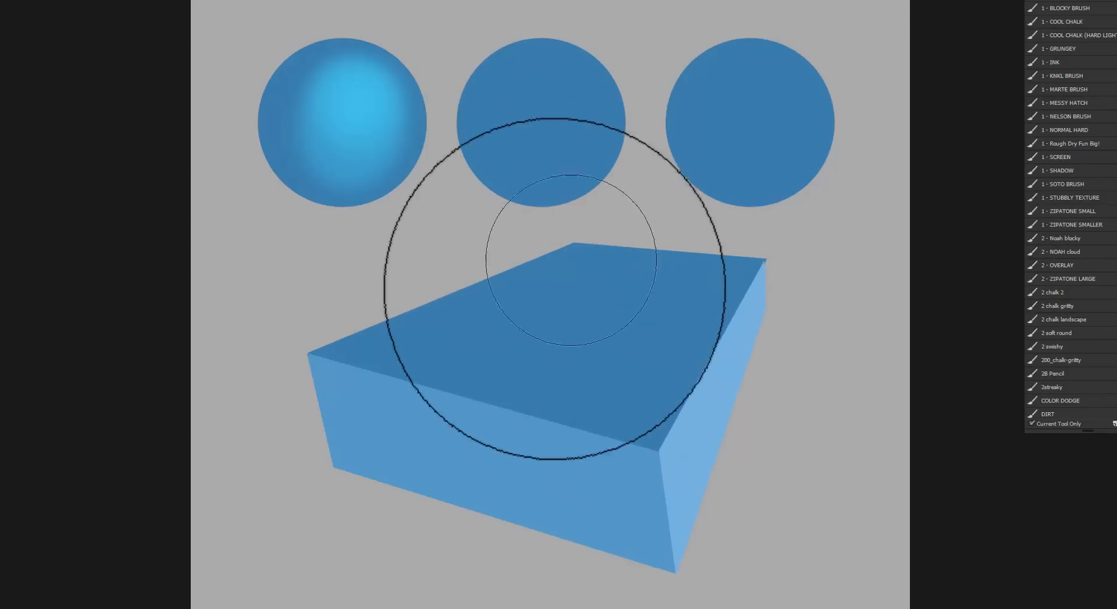
Try soft shading on the box's top face with the large brush, and undo the recent edits
{"action": "mouse_move", "coordinate": [581, 302]}
{"action": "left_mouse_down"}
{"action": "mouse_move", "coordinate": [518, 339]}
{"action": "mouse_move", "coordinate": [571, 347]}
{"action": "mouse_move", "coordinate": [593, 312]}
{"action": "mouse_move", "coordinate": [555, 340]}
{"action": "mouse_move", "coordinate": [664, 295]}
{"action": "mouse_move", "coordinate": [527, 327]}
{"action": "left_mouse_up"}
{"action": "right_click", "coordinate": [613, 312], "text": "alt"}
{"action": "key", "text": "v"}
{"action": "key", "text": "ctrl+z"}
{"action": "key", "text": "ctrl+z"}
{"action": "key", "text": "ctrl+z"}
{"action": "key", "text": "ctrl+z"}
{"action": "key", "text": "ctrl+z"}
{"action": "key", "text": "ctrl+z"}
{"action": "key", "text": "ctrl+z"}
{"action": "key", "text": "ctrl+z"}
{"action": "key", "text": "b"}
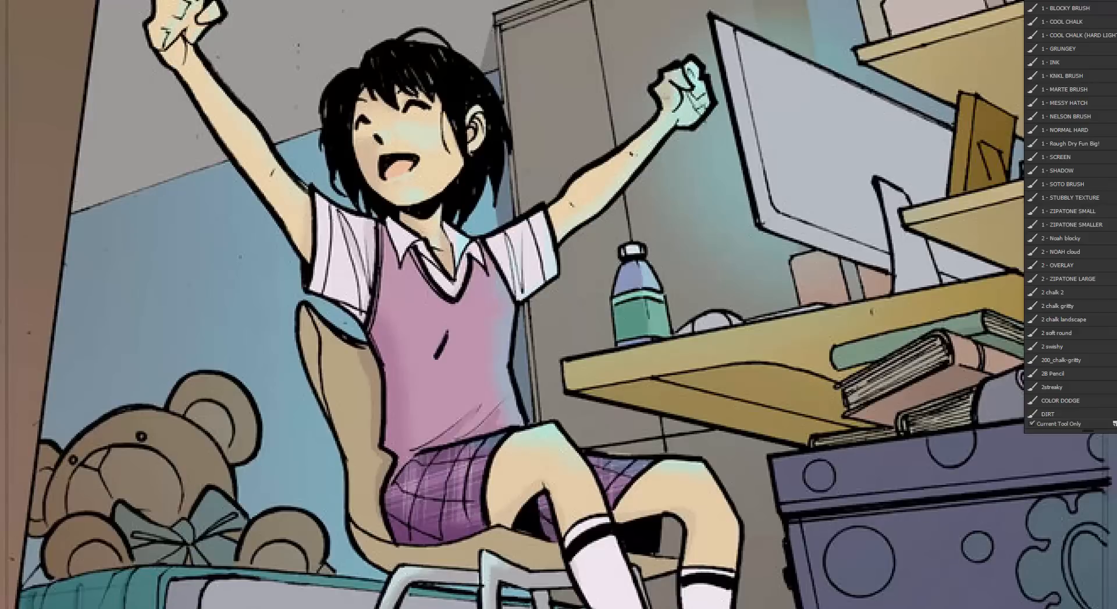
{"action": "left_click_drag", "start_coordinate": [542, 152], "coordinate": [414, 158]}
{"action": "key", "text": "e"}
{"action": "right_click", "coordinate": [538, 140], "text": "alt"}
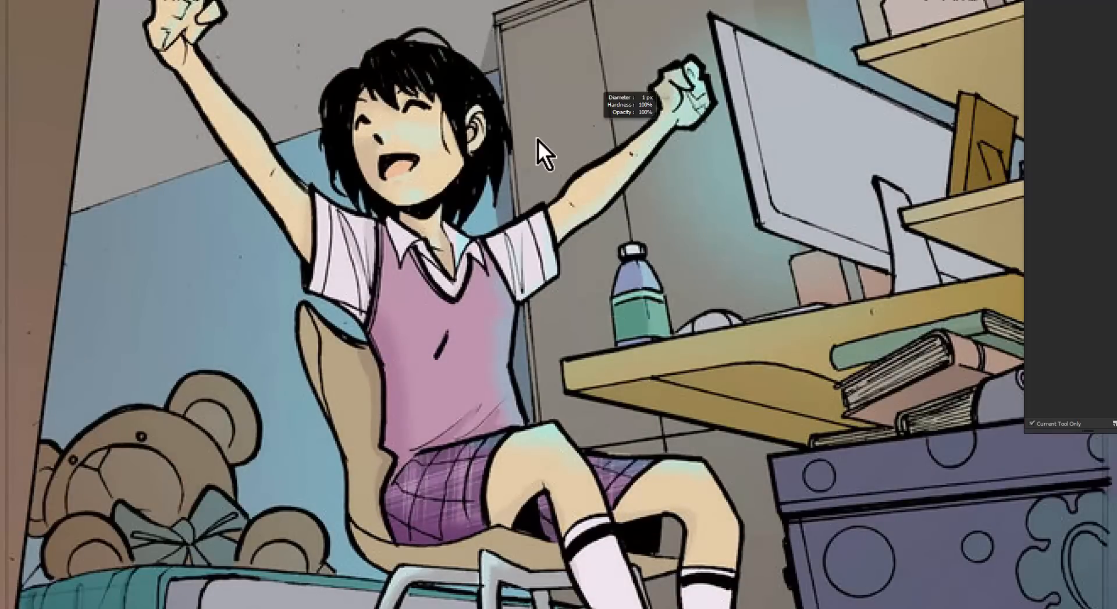
{"action": "mouse_move", "coordinate": [595, 51]}
{"action": "left_mouse_down"}
{"action": "mouse_move", "coordinate": [549, 90]}
{"action": "mouse_move", "coordinate": [498, 262]}
{"action": "left_mouse_up"}
{"action": "key", "text": "ctrl+z"}
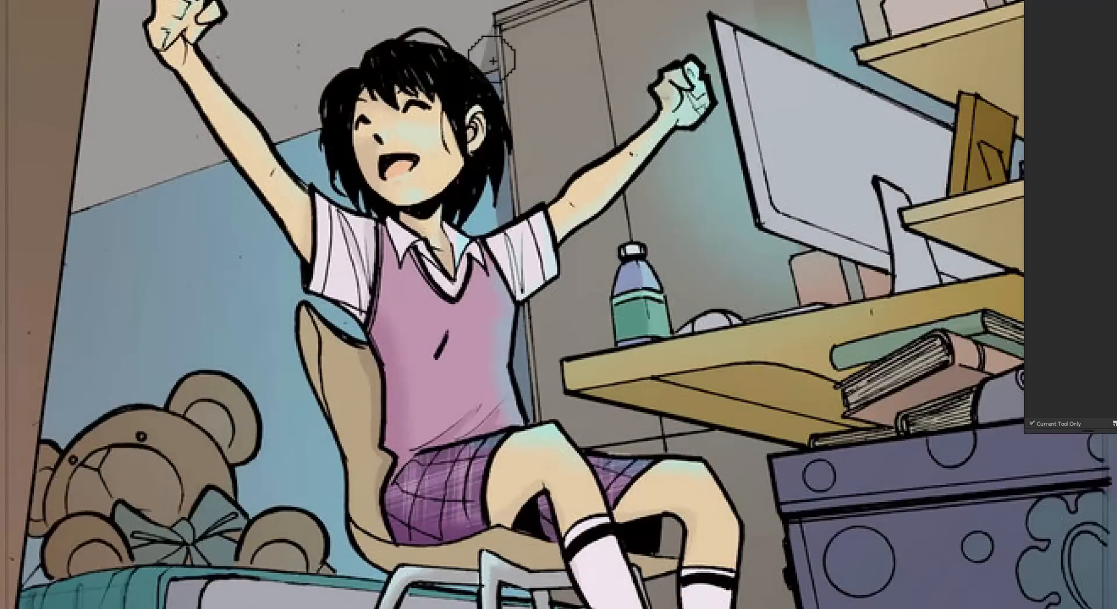
{"action": "right_click", "coordinate": [487, 82], "text": "alt"}
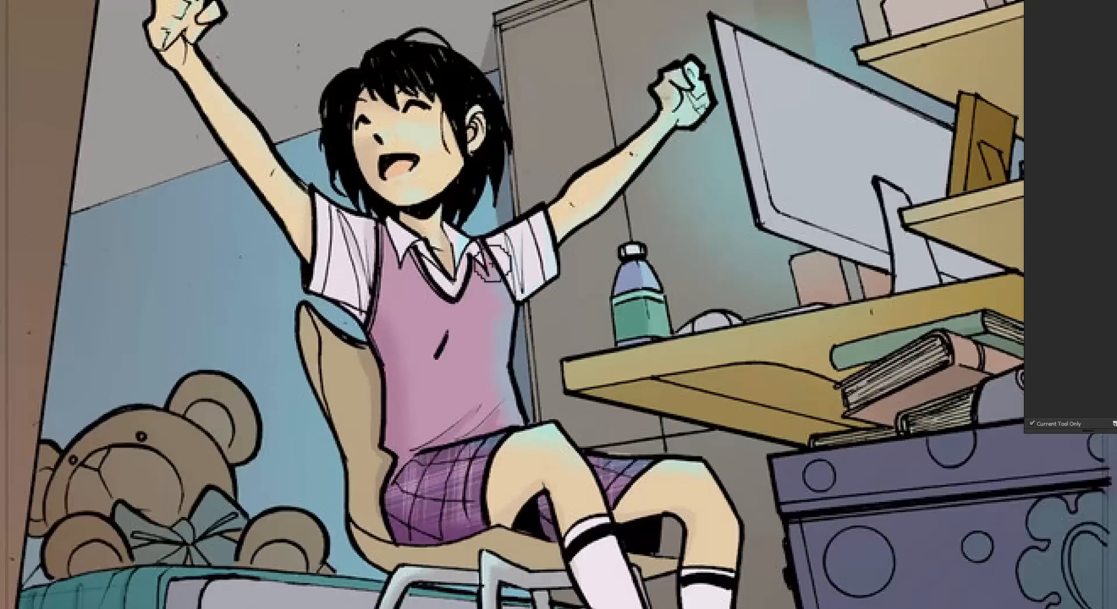
{"action": "left_click_drag", "start_coordinate": [383, 233], "coordinate": [424, 248]}
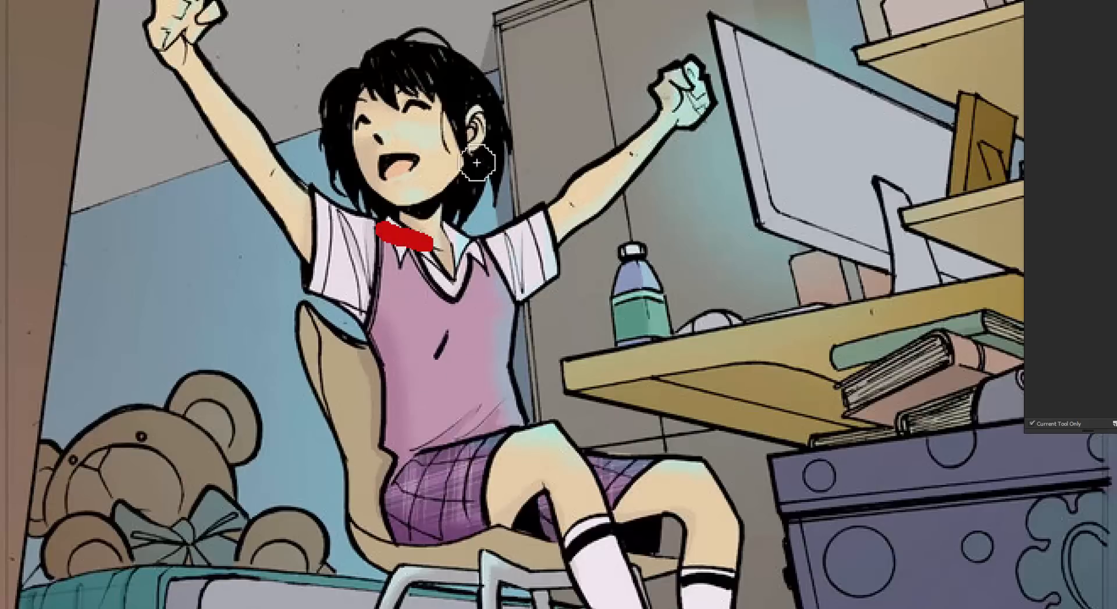
{"action": "key", "text": "ctrl+z"}
Draw a thick red perspective box around the seated girl's torso, showing its front, side and bottom edges
{"action": "left_click_drag", "start_coordinate": [398, 197], "coordinate": [428, 430]}
{"action": "mouse_move", "coordinate": [406, 193]}
{"action": "left_mouse_down"}
{"action": "mouse_move", "coordinate": [496, 224]}
{"action": "mouse_move", "coordinate": [541, 437]}
{"action": "left_mouse_up"}
{"action": "left_click_drag", "start_coordinate": [422, 431], "coordinate": [550, 460]}
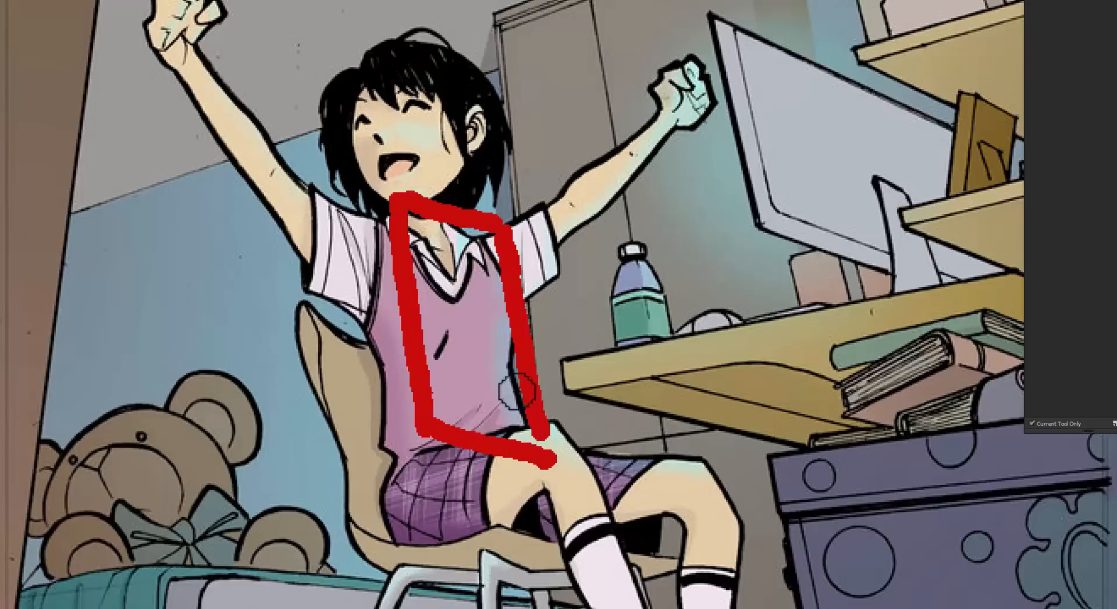
{"action": "key", "text": "ctrl+z"}
{"action": "left_click_drag", "start_coordinate": [427, 410], "coordinate": [531, 427]}
{"action": "mouse_move", "coordinate": [382, 212]}
{"action": "left_mouse_down"}
{"action": "mouse_move", "coordinate": [329, 240]}
{"action": "mouse_move", "coordinate": [427, 436]}
{"action": "mouse_move", "coordinate": [436, 411]}
{"action": "left_mouse_up"}
{"action": "mouse_move", "coordinate": [436, 468]}
{"action": "left_mouse_down"}
{"action": "mouse_move", "coordinate": [534, 451]}
{"action": "mouse_move", "coordinate": [408, 457]}
{"action": "mouse_move", "coordinate": [526, 451]}
{"action": "left_mouse_up"}
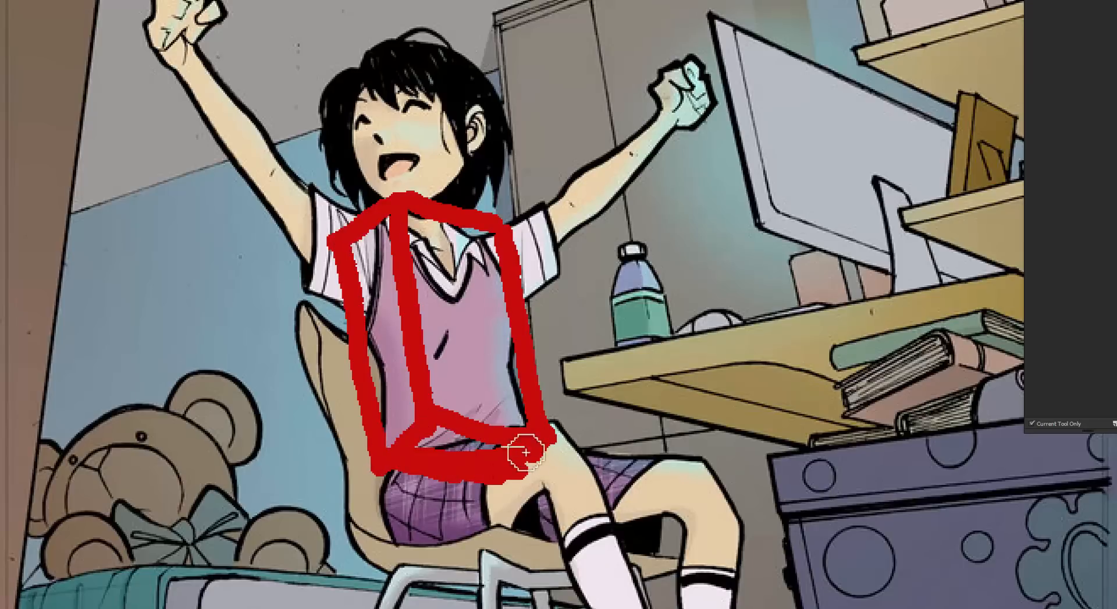
Undo all the thick red box lines over the girl's torso
{"action": "key", "text": "ctrl+z"}
{"action": "key", "text": "ctrl+z"}
{"action": "key", "text": "ctrl+z"}
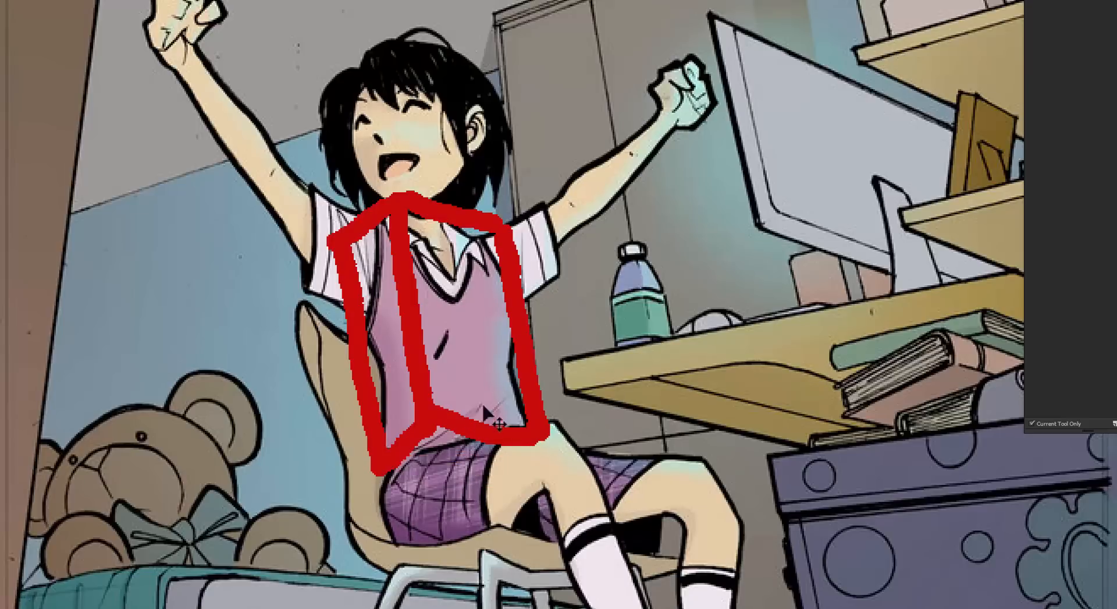
{"action": "key", "text": "ctrl+z"}
{"action": "key", "text": "ctrl+z"}
{"action": "key", "text": "ctrl+z"}
{"action": "key", "text": "ctrl+z"}
{"action": "key", "text": "ctrl+z"}
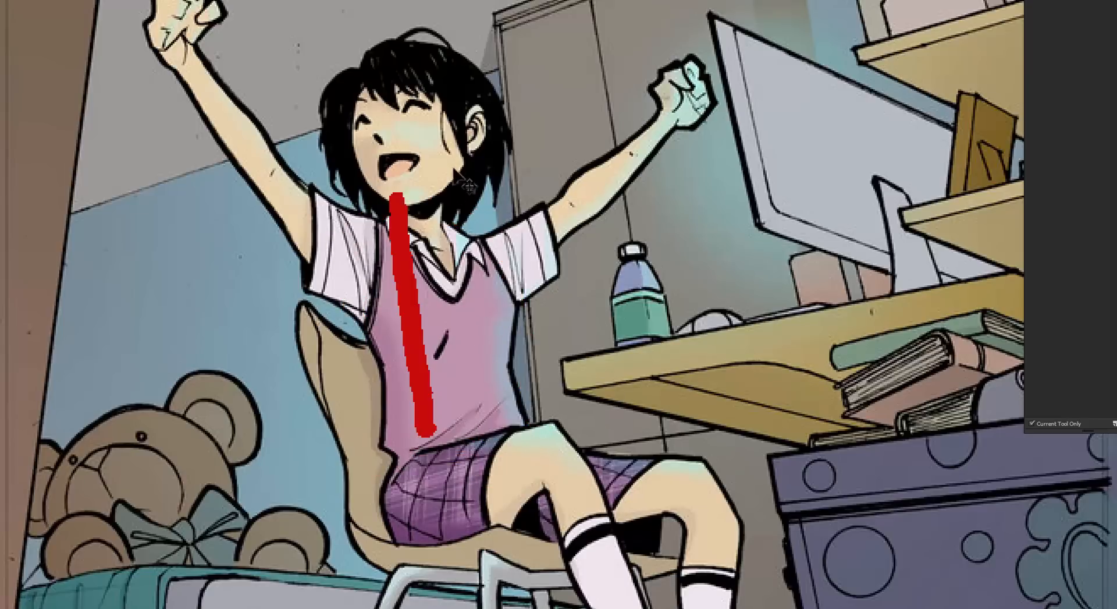
{"action": "key", "text": "ctrl+z"}
Redraw a thick red perspective box over the seated girl's torso, with front, side and bottom faces
{"action": "mouse_move", "coordinate": [390, 209]}
{"action": "left_mouse_down"}
{"action": "mouse_move", "coordinate": [428, 422]}
{"action": "mouse_move", "coordinate": [342, 255]}
{"action": "mouse_move", "coordinate": [373, 384]}
{"action": "mouse_move", "coordinate": [429, 418]}
{"action": "left_mouse_up"}
{"action": "mouse_move", "coordinate": [396, 214]}
{"action": "left_mouse_down"}
{"action": "mouse_move", "coordinate": [509, 265]}
{"action": "mouse_move", "coordinate": [538, 411]}
{"action": "left_mouse_up"}
{"action": "left_click_drag", "start_coordinate": [434, 428], "coordinate": [534, 458]}
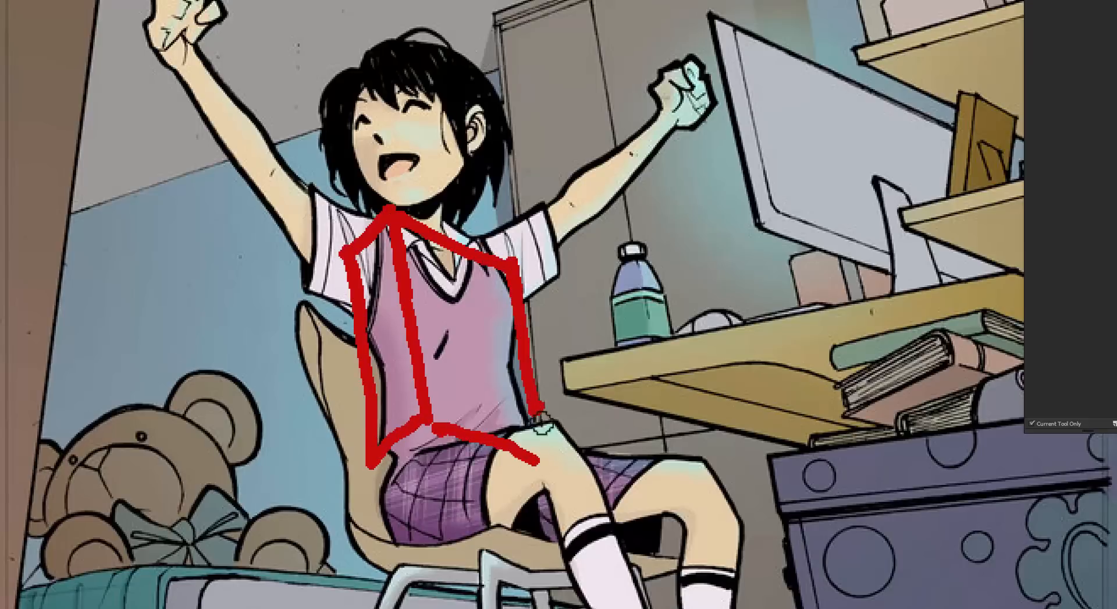
{"action": "left_click_drag", "start_coordinate": [372, 457], "coordinate": [480, 495]}
{"action": "mouse_move", "coordinate": [391, 458]}
{"action": "left_mouse_down"}
{"action": "mouse_move", "coordinate": [467, 478]}
{"action": "mouse_move", "coordinate": [545, 430]}
{"action": "left_mouse_up"}
Try soft yellow light along the torso box's outer front edge, undo it, and tint the whole front face yellow-orange
{"action": "key", "text": "b"}
{"action": "right_click", "coordinate": [491, 256], "text": "alt"}
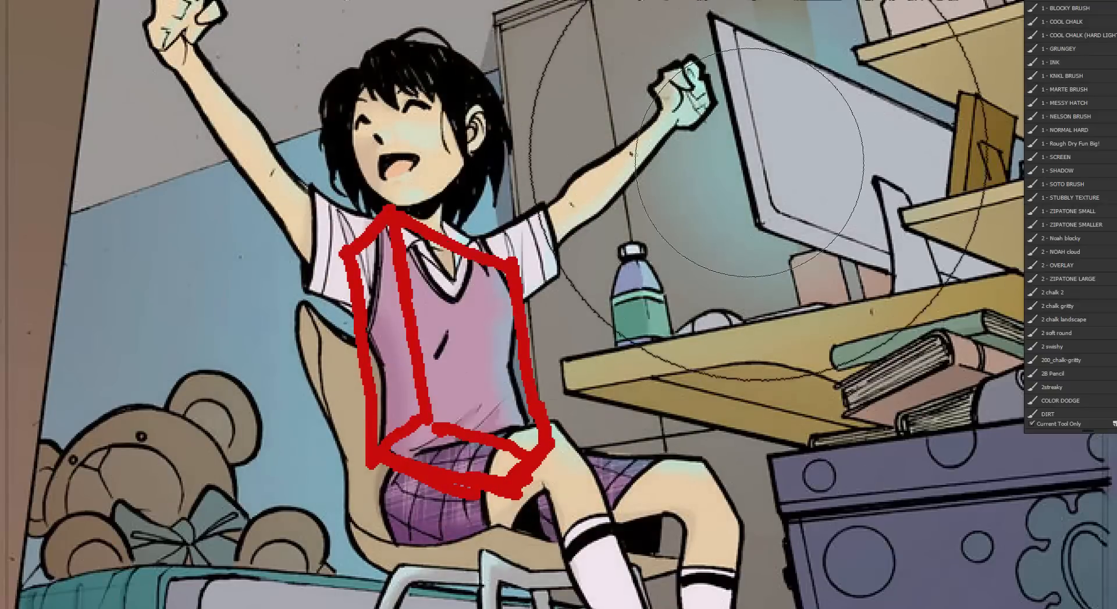
{"action": "left_click_drag", "start_coordinate": [515, 257], "coordinate": [400, 294]}
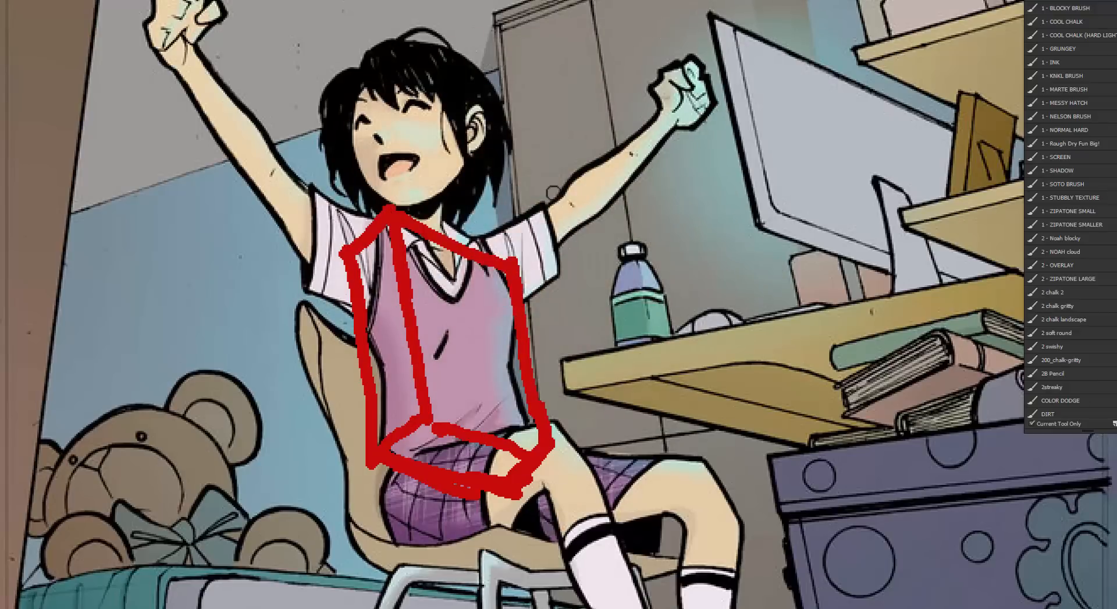
{"action": "mouse_move", "coordinate": [517, 283]}
{"action": "left_mouse_down"}
{"action": "mouse_move", "coordinate": [506, 263]}
{"action": "mouse_move", "coordinate": [533, 440]}
{"action": "mouse_move", "coordinate": [503, 280]}
{"action": "mouse_move", "coordinate": [530, 418]}
{"action": "left_mouse_up"}
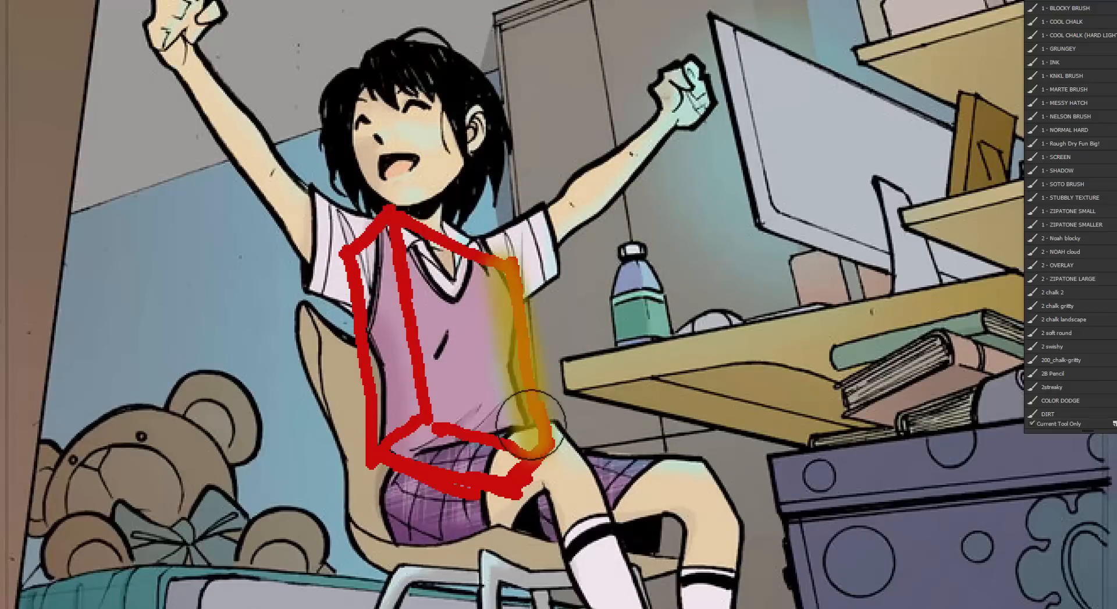
{"action": "key", "text": "ctrl+z"}
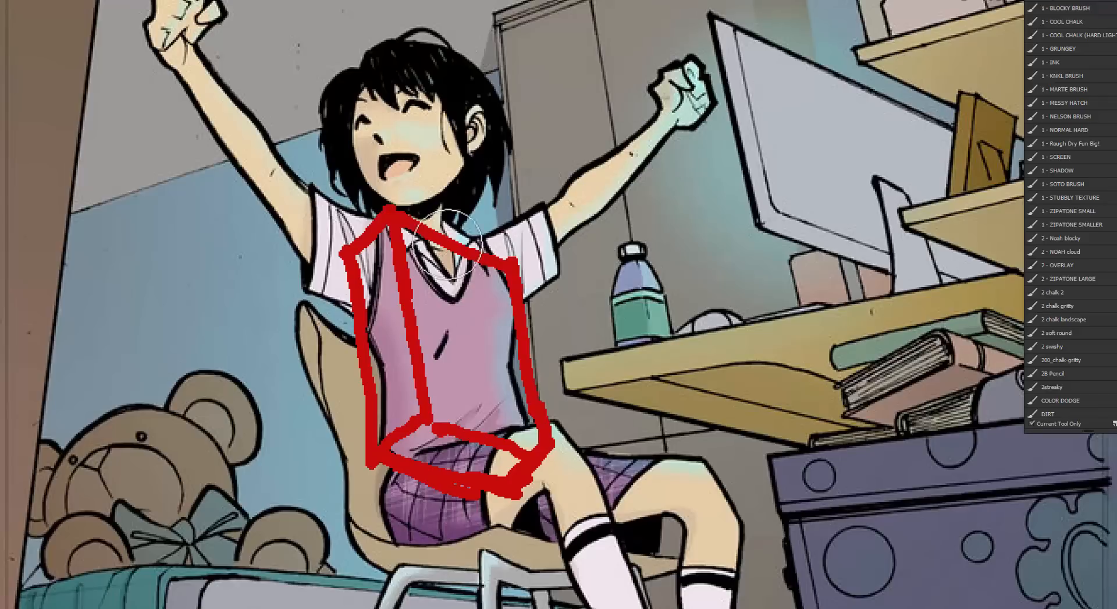
{"action": "mouse_move", "coordinate": [420, 262]}
{"action": "left_mouse_down"}
{"action": "mouse_move", "coordinate": [453, 268]}
{"action": "mouse_move", "coordinate": [500, 332]}
{"action": "mouse_move", "coordinate": [426, 378]}
{"action": "mouse_move", "coordinate": [507, 411]}
{"action": "mouse_move", "coordinate": [531, 327]}
{"action": "mouse_move", "coordinate": [507, 413]}
{"action": "mouse_move", "coordinate": [447, 275]}
{"action": "left_mouse_up"}
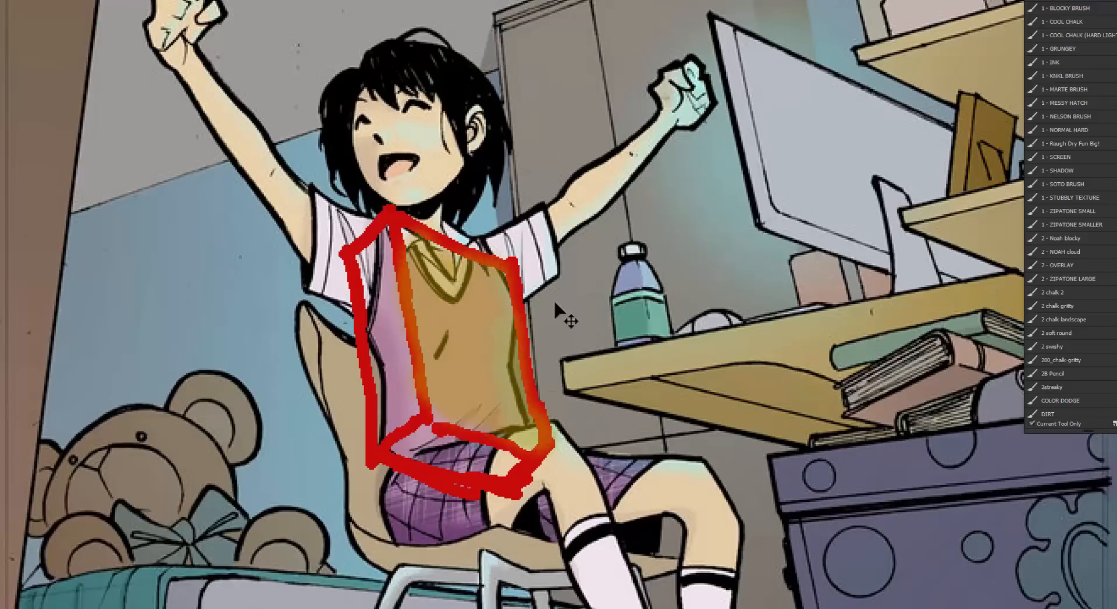
Undo the front-face tint and all the red box lines over the girl's torso
{"action": "key", "text": "ctrl+z"}
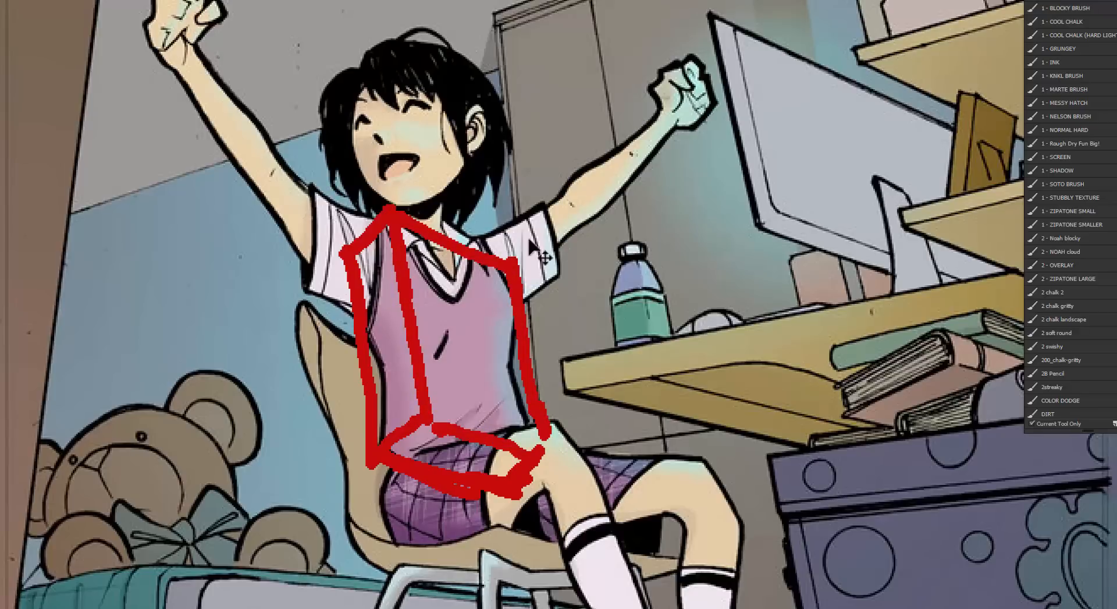
{"action": "key", "text": "ctrl+z"}
{"action": "key", "text": "ctrl+z"}
{"action": "key", "text": "ctrl+z"}
{"action": "key", "text": "ctrl+z"}
{"action": "key", "text": "ctrl+z"}
{"action": "key", "text": "ctrl+z"}
{"action": "key", "text": "ctrl+z"}
{"action": "key", "text": "ctrl+z"}
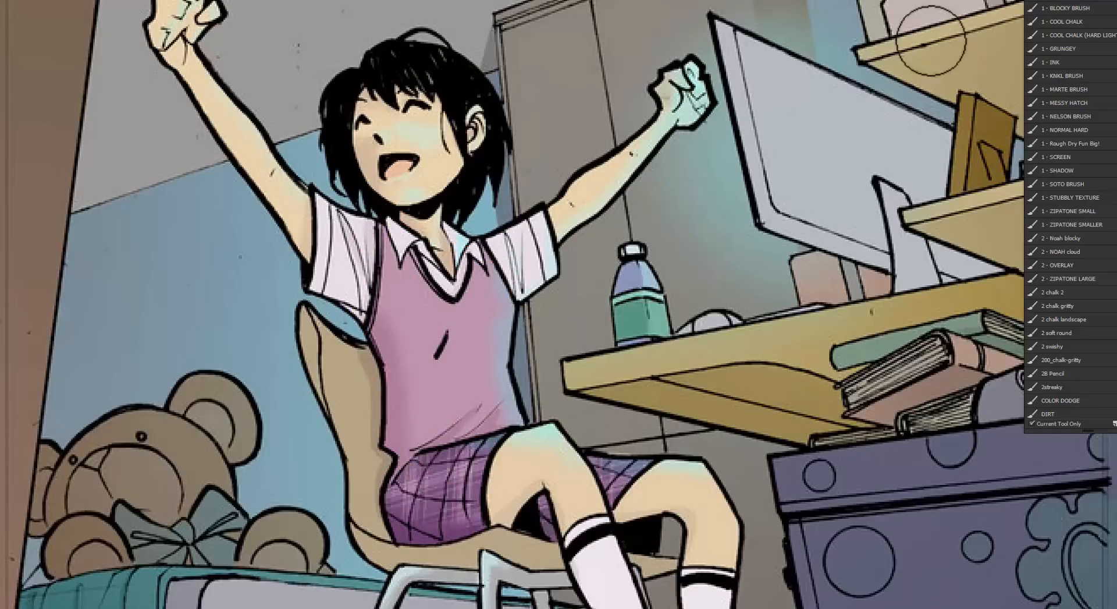
Draw thick red cylinder outlines over the girl's raised arm on the monitor side, from the shoulder past the elbow
{"action": "key", "text": "l"}
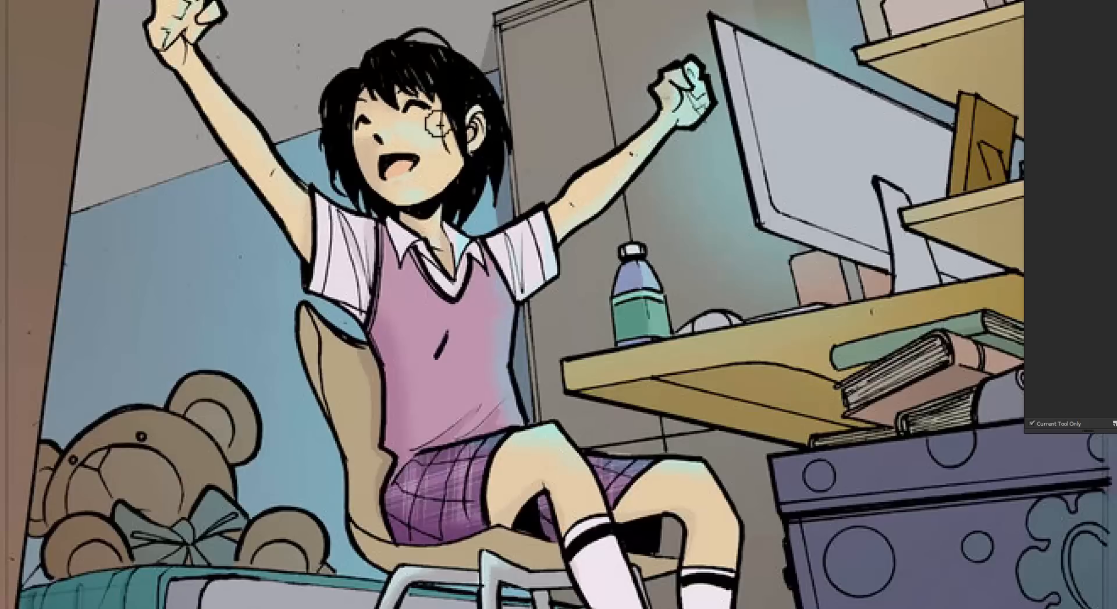
{"action": "mouse_move", "coordinate": [485, 234]}
{"action": "left_mouse_down"}
{"action": "mouse_move", "coordinate": [559, 192]}
{"action": "mouse_move", "coordinate": [581, 207]}
{"action": "mouse_move", "coordinate": [504, 249]}
{"action": "mouse_move", "coordinate": [493, 235]}
{"action": "mouse_move", "coordinate": [501, 249]}
{"action": "mouse_move", "coordinate": [526, 253]}
{"action": "left_mouse_up"}
{"action": "right_click", "coordinate": [586, 184], "text": "alt"}
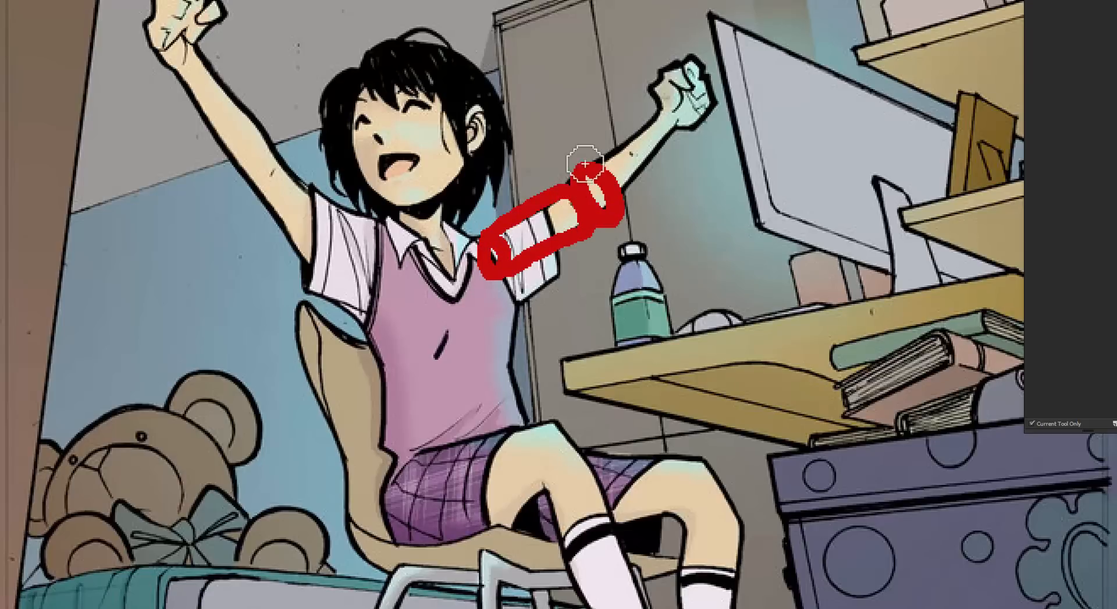
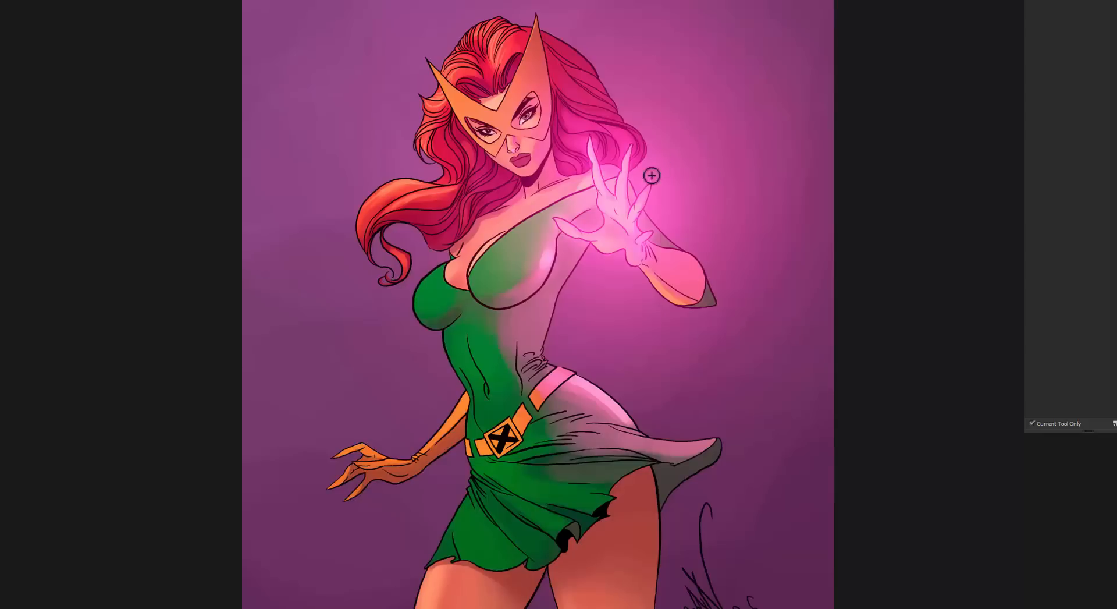
Draw a large white outlined arrow in the purple background, pointing diagonally down at the masked woman's hair
{"action": "mouse_move", "coordinate": [611, 210]}
{"action": "left_mouse_down"}
{"action": "mouse_move", "coordinate": [633, 164]}
{"action": "mouse_move", "coordinate": [627, 262]}
{"action": "left_mouse_up"}
{"action": "left_click", "coordinate": [607, 161], "text": "ctrl"}
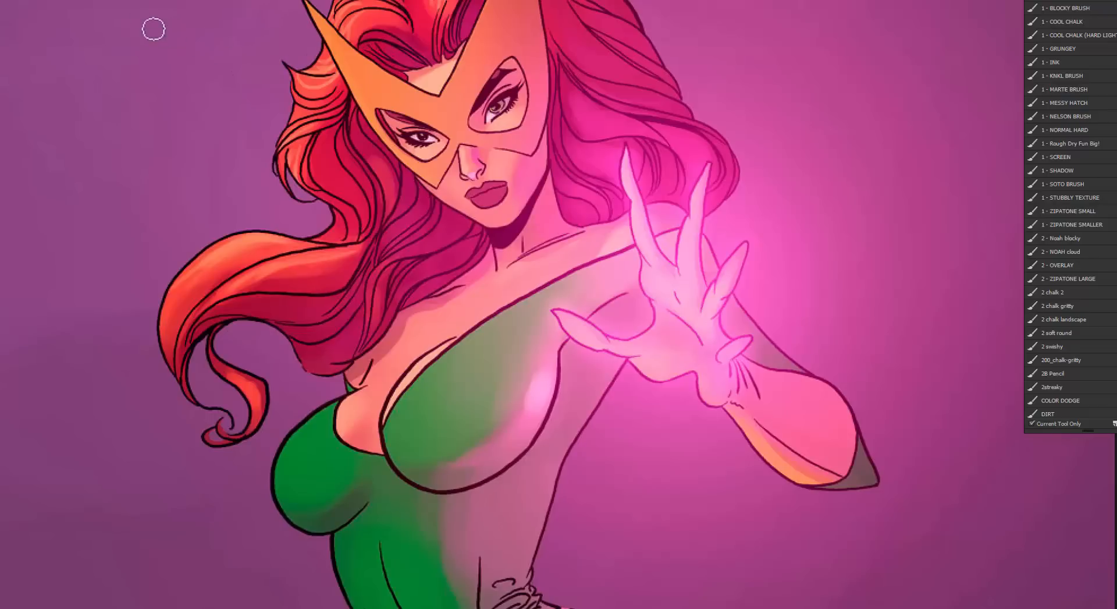
{"action": "left_click_drag", "start_coordinate": [132, 3], "coordinate": [278, 139]}
{"action": "key", "text": "ctrl+z"}
{"action": "left_click_drag", "start_coordinate": [129, 10], "coordinate": [275, 133]}
{"action": "left_click_drag", "start_coordinate": [247, 49], "coordinate": [278, 133]}
{"action": "left_click_drag", "start_coordinate": [215, 160], "coordinate": [280, 138]}
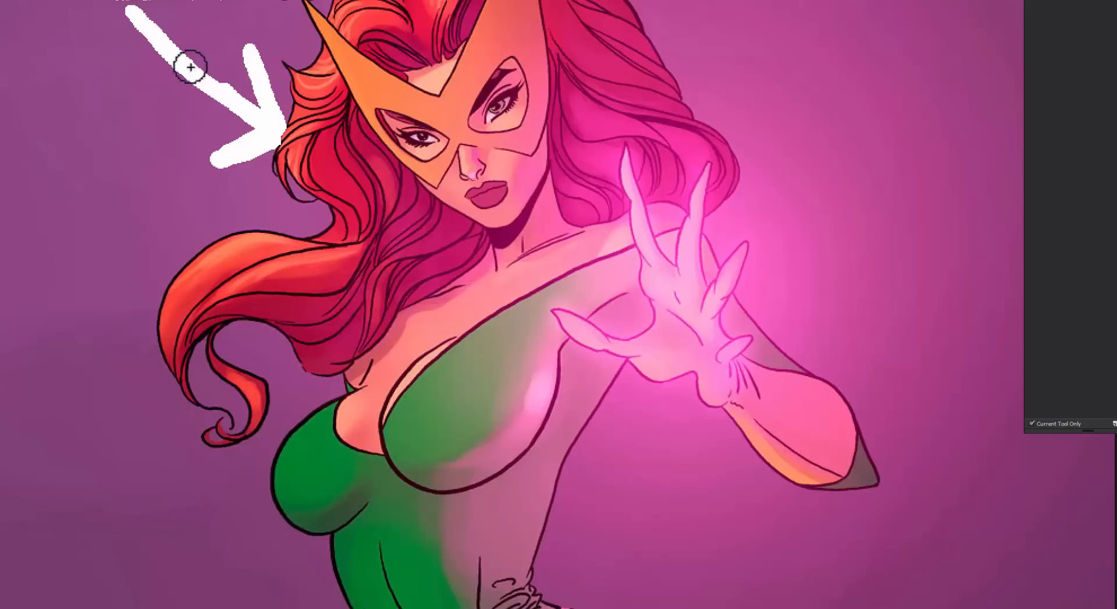
{"action": "mouse_move", "coordinate": [119, 7]}
{"action": "left_mouse_down"}
{"action": "mouse_move", "coordinate": [204, 129]}
{"action": "mouse_move", "coordinate": [247, 135]}
{"action": "mouse_move", "coordinate": [172, 167]}
{"action": "mouse_move", "coordinate": [215, 160]}
{"action": "left_mouse_up"}
{"action": "mouse_move", "coordinate": [204, 64]}
{"action": "left_mouse_down"}
{"action": "mouse_move", "coordinate": [226, 61]}
{"action": "mouse_move", "coordinate": [212, 82]}
{"action": "mouse_move", "coordinate": [228, 59]}
{"action": "mouse_move", "coordinate": [249, 66]}
{"action": "mouse_move", "coordinate": [242, 157]}
{"action": "mouse_move", "coordinate": [250, 73]}
{"action": "mouse_move", "coordinate": [254, 118]}
{"action": "mouse_move", "coordinate": [199, 121]}
{"action": "mouse_move", "coordinate": [143, 23]}
{"action": "mouse_move", "coordinate": [131, 35]}
{"action": "mouse_move", "coordinate": [161, 56]}
{"action": "mouse_move", "coordinate": [259, 56]}
{"action": "left_mouse_up"}
Undo all strokes of the white arrow beside the masked woman's head
{"action": "key", "text": "ctrl+alt+z"}
{"action": "key", "text": "ctrl+alt+z"}
{"action": "key", "text": "ctrl+alt+z"}
{"action": "key", "text": "ctrl+alt+z"}
{"action": "key", "text": "ctrl+alt+z"}
{"action": "key", "text": "ctrl+alt+z"}
{"action": "key", "text": "ctrl+alt+z"}
{"action": "key", "text": "ctrl+alt+z"}
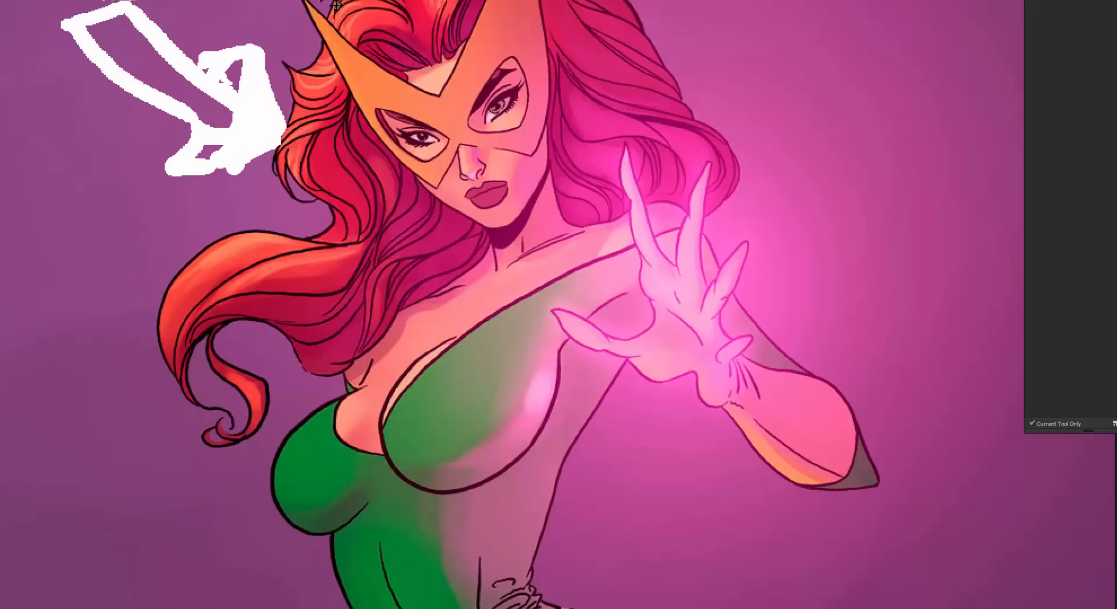
{"action": "key", "text": "ctrl+alt+z"}
{"action": "key", "text": "ctrl+alt+z"}
Try white guide strokes across the masked woman's face, and undo them
{"action": "mouse_move", "coordinate": [382, 86]}
{"action": "left_mouse_down"}
{"action": "mouse_move", "coordinate": [385, 113]}
{"action": "mouse_move", "coordinate": [440, 192]}
{"action": "mouse_move", "coordinate": [474, 218]}
{"action": "left_mouse_up"}
{"action": "key", "text": "ctrl+alt+z"}
{"action": "mouse_move", "coordinate": [402, 89]}
{"action": "left_mouse_down"}
{"action": "mouse_move", "coordinate": [502, 51]}
{"action": "mouse_move", "coordinate": [514, 204]}
{"action": "mouse_move", "coordinate": [499, 220]}
{"action": "mouse_move", "coordinate": [458, 195]}
{"action": "mouse_move", "coordinate": [427, 168]}
{"action": "mouse_move", "coordinate": [401, 92]}
{"action": "left_mouse_up"}
{"action": "mouse_move", "coordinate": [408, 143]}
{"action": "left_mouse_down"}
{"action": "mouse_move", "coordinate": [490, 108]}
{"action": "mouse_move", "coordinate": [504, 177]}
{"action": "mouse_move", "coordinate": [500, 42]}
{"action": "left_mouse_up"}
{"action": "key", "text": "ctrl+alt+z"}
{"action": "key", "text": "ctrl+alt+z"}
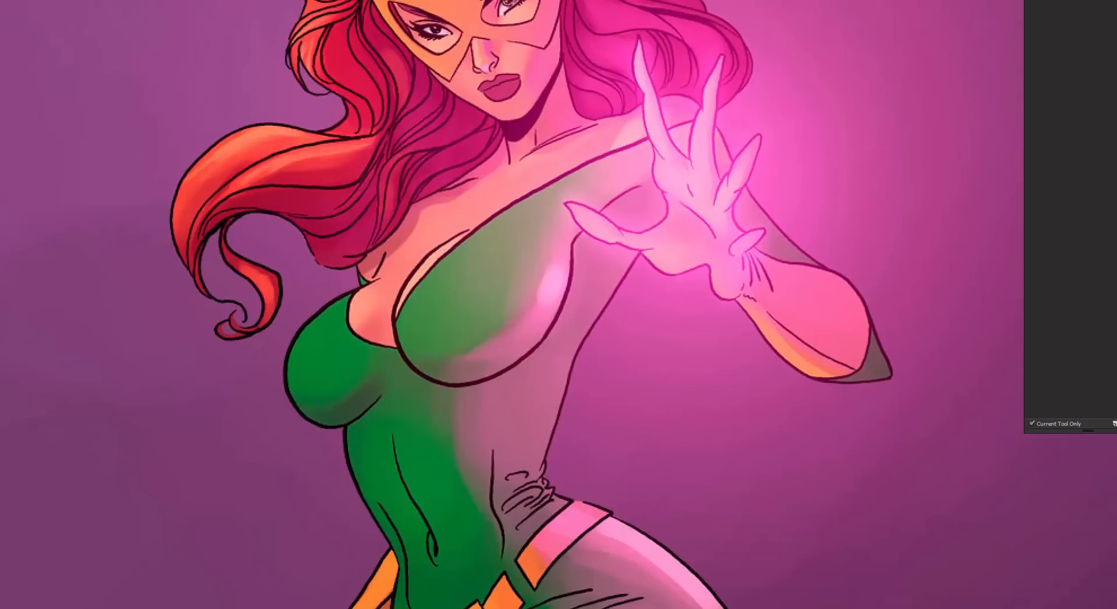
Draw a white tapered block around the woman's midriff, from below the bust to a rounded base at the waist
{"action": "left_click", "coordinate": [583, 285], "text": "alt"}
{"action": "left_click_drag", "start_coordinate": [571, 235], "coordinate": [551, 96]}
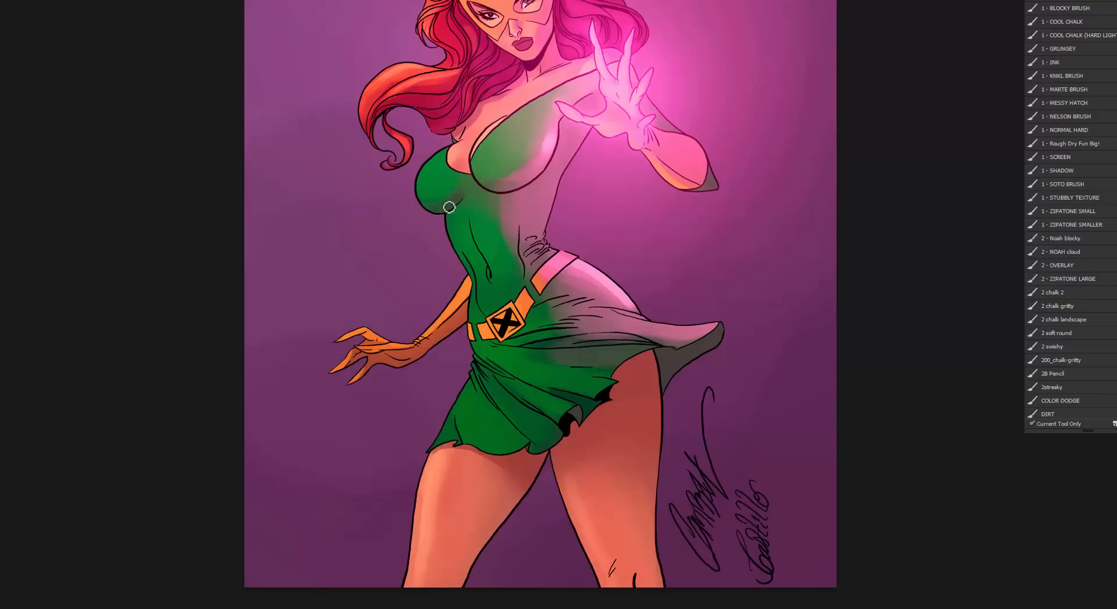
{"action": "mouse_move", "coordinate": [447, 215]}
{"action": "left_mouse_down"}
{"action": "mouse_move", "coordinate": [490, 188]}
{"action": "mouse_move", "coordinate": [544, 202]}
{"action": "left_mouse_up"}
{"action": "key", "text": "ctrl+z"}
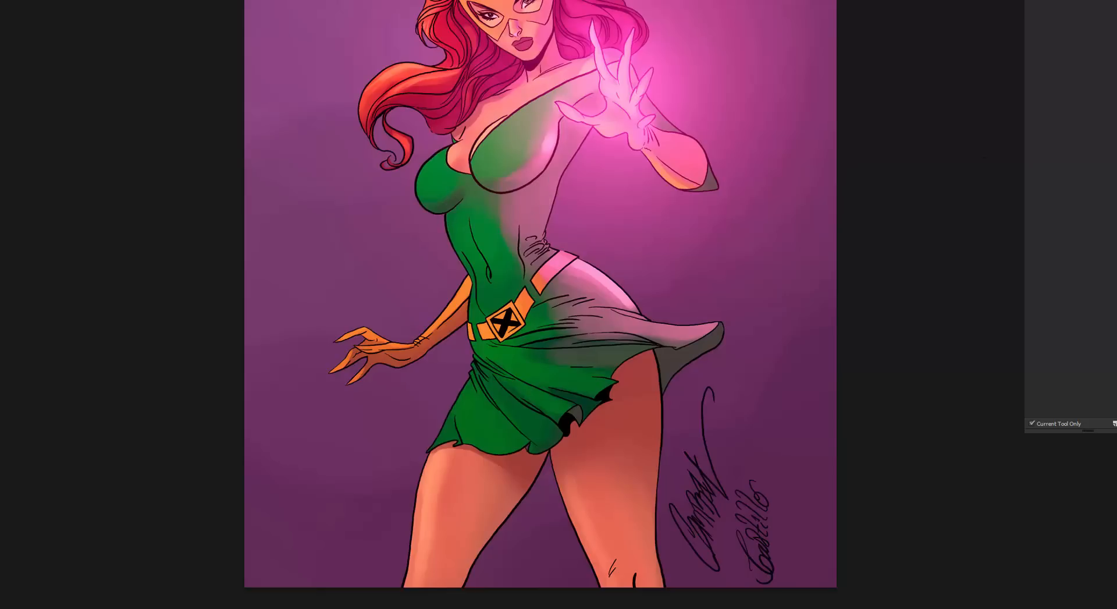
{"action": "mouse_move", "coordinate": [452, 215]}
{"action": "left_mouse_down"}
{"action": "mouse_move", "coordinate": [520, 187]}
{"action": "mouse_move", "coordinate": [555, 200]}
{"action": "left_mouse_up"}
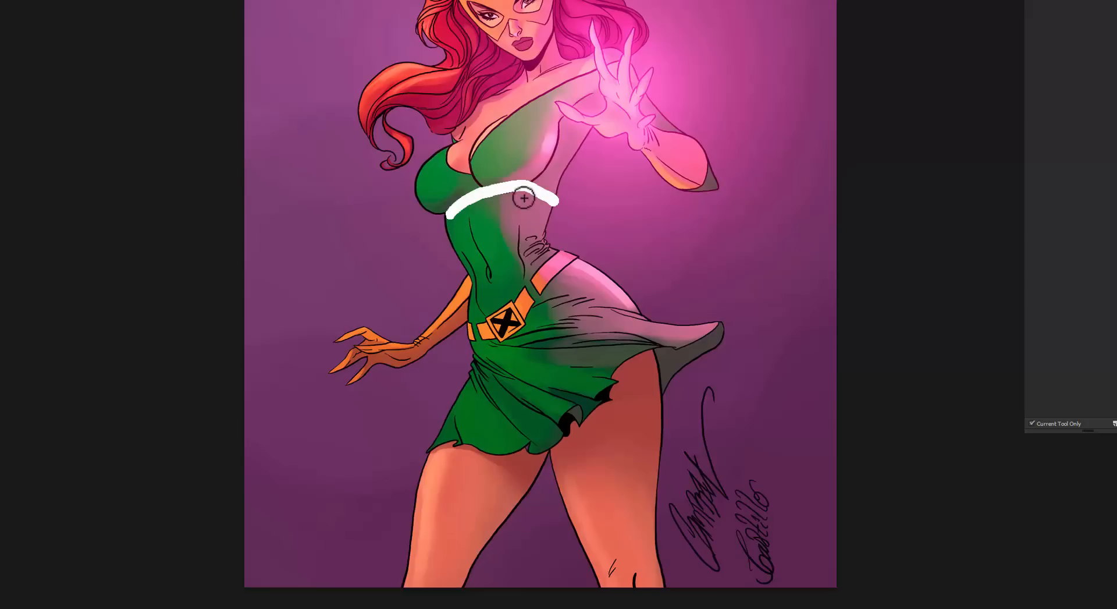
{"action": "left_click_drag", "start_coordinate": [442, 215], "coordinate": [476, 291]}
{"action": "mouse_move", "coordinate": [556, 201]}
{"action": "left_mouse_down"}
{"action": "mouse_move", "coordinate": [543, 236]}
{"action": "mouse_move", "coordinate": [512, 249]}
{"action": "mouse_move", "coordinate": [540, 256]}
{"action": "mouse_move", "coordinate": [498, 283]}
{"action": "mouse_move", "coordinate": [539, 241]}
{"action": "left_mouse_up"}
{"action": "left_click_drag", "start_coordinate": [452, 218], "coordinate": [467, 276]}
{"action": "left_click_drag", "start_coordinate": [549, 201], "coordinate": [540, 246]}
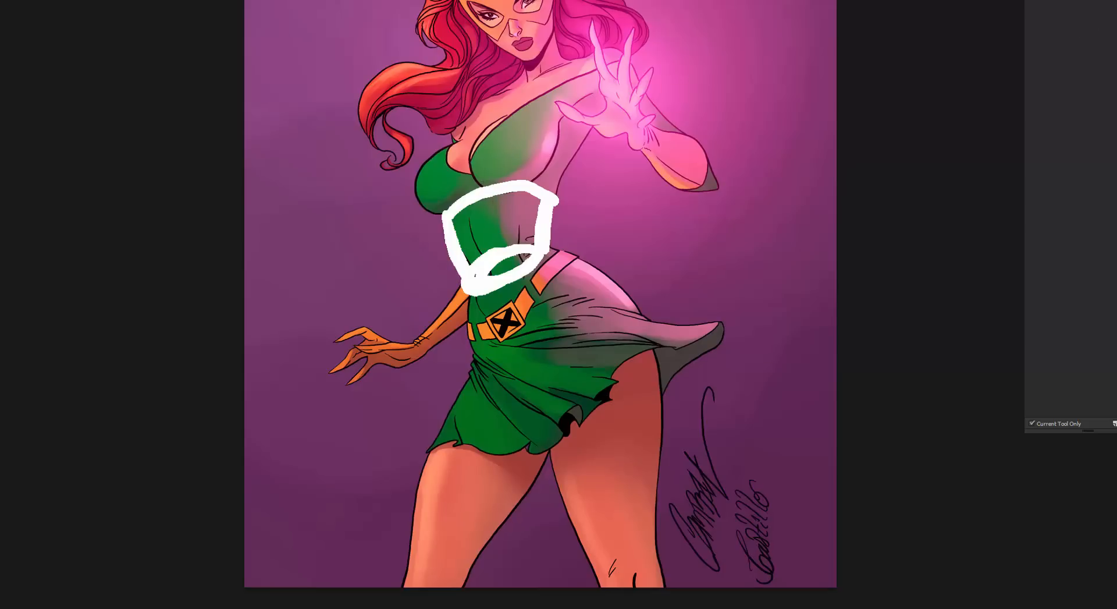
Try extra strokes inside the white midriff form, and undo the whole outline
{"action": "mouse_move", "coordinate": [465, 250]}
{"action": "left_mouse_down"}
{"action": "mouse_move", "coordinate": [461, 227]}
{"action": "mouse_move", "coordinate": [477, 242]}
{"action": "mouse_move", "coordinate": [491, 200]}
{"action": "mouse_move", "coordinate": [524, 233]}
{"action": "left_mouse_up"}
{"action": "key", "text": "ctrl+z"}
{"action": "left_click_drag", "start_coordinate": [450, 214], "coordinate": [468, 267]}
{"action": "key", "text": "ctrl+z"}
{"action": "key", "text": "ctrl+z"}
{"action": "key", "text": "ctrl+z"}
{"action": "key", "text": "ctrl+z"}
{"action": "key", "text": "ctrl+z"}
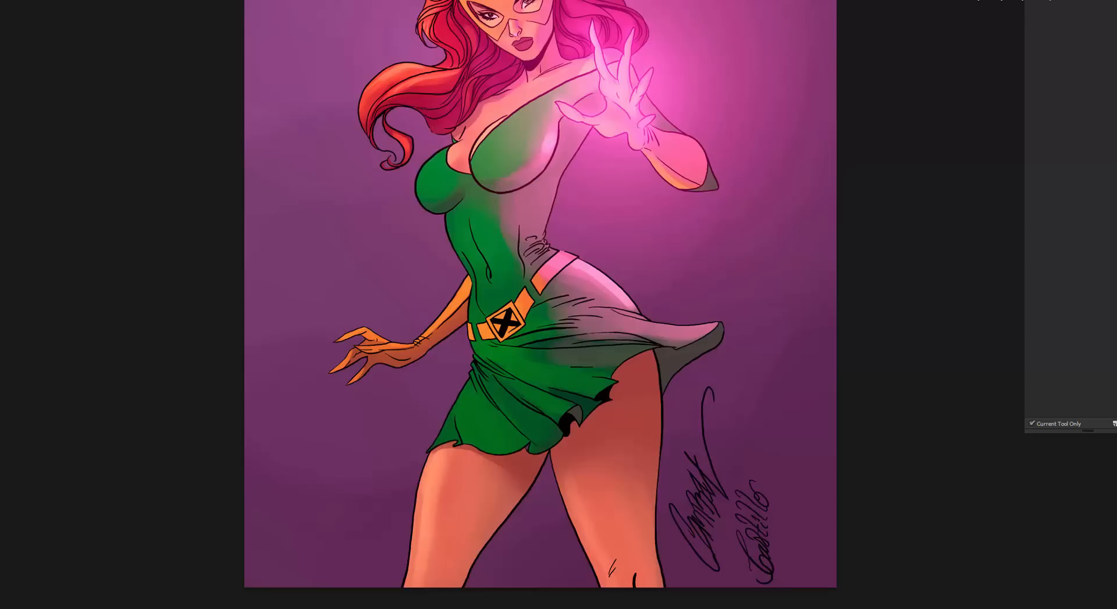
Outline both of the woman's thighs as white cylinders with rounded tops and bottom ends
{"action": "right_click", "coordinate": [627, 375], "text": "alt"}
{"action": "mouse_move", "coordinate": [657, 387]}
{"action": "left_mouse_down"}
{"action": "mouse_move", "coordinate": [603, 384]}
{"action": "mouse_move", "coordinate": [553, 430]}
{"action": "mouse_move", "coordinate": [604, 553]}
{"action": "mouse_move", "coordinate": [604, 539]}
{"action": "mouse_move", "coordinate": [657, 547]}
{"action": "left_mouse_up"}
{"action": "left_click_drag", "start_coordinate": [657, 392], "coordinate": [662, 553]}
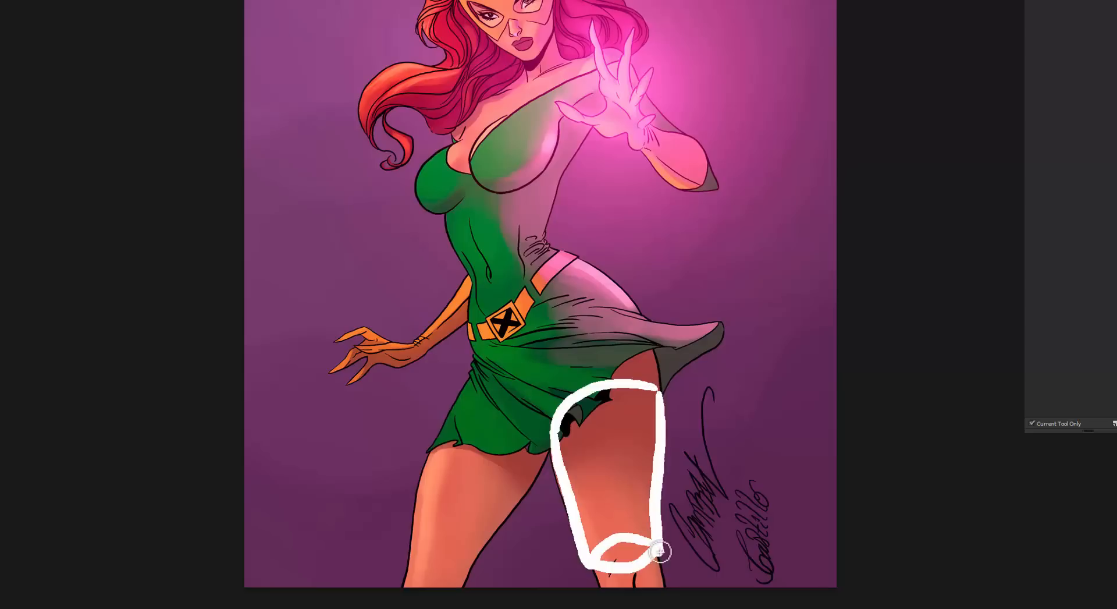
{"action": "mouse_move", "coordinate": [440, 453]}
{"action": "left_mouse_down"}
{"action": "mouse_move", "coordinate": [502, 477]}
{"action": "mouse_move", "coordinate": [414, 571]}
{"action": "mouse_move", "coordinate": [473, 574]}
{"action": "mouse_move", "coordinate": [510, 479]}
{"action": "left_mouse_up"}
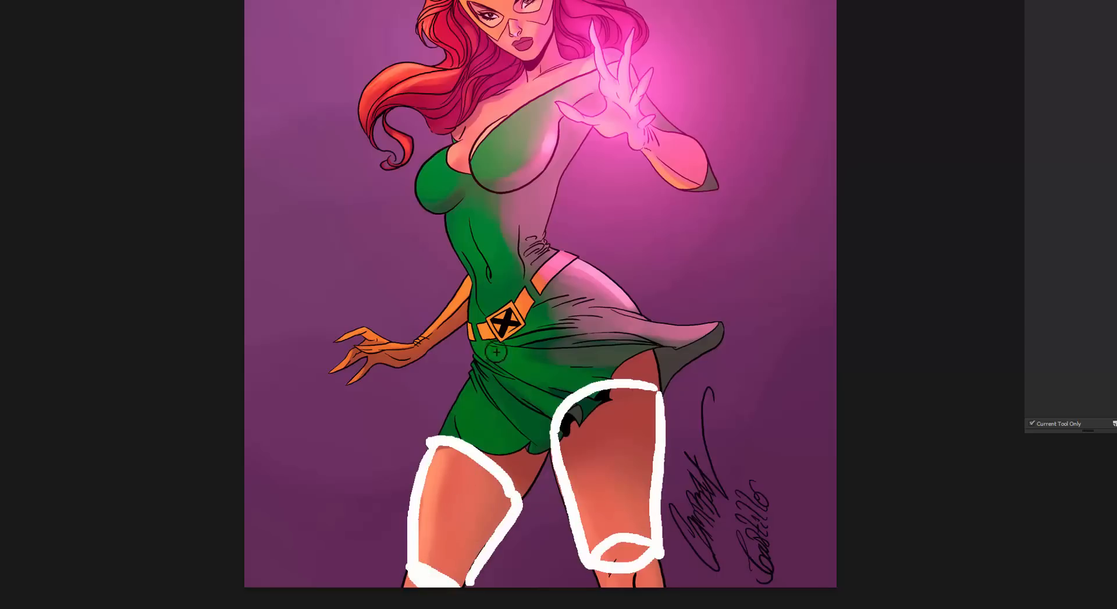
Undo all the white cylinder outlines around the woman's thighs
{"action": "key", "text": "ctrl+z"}
{"action": "key", "text": "ctrl+z"}
{"action": "key", "text": "ctrl+z"}
{"action": "key", "text": "ctrl+z"}
{"action": "key", "text": "ctrl+z"}
{"action": "key", "text": "ctrl+z"}
{"action": "key", "text": "ctrl+z"}
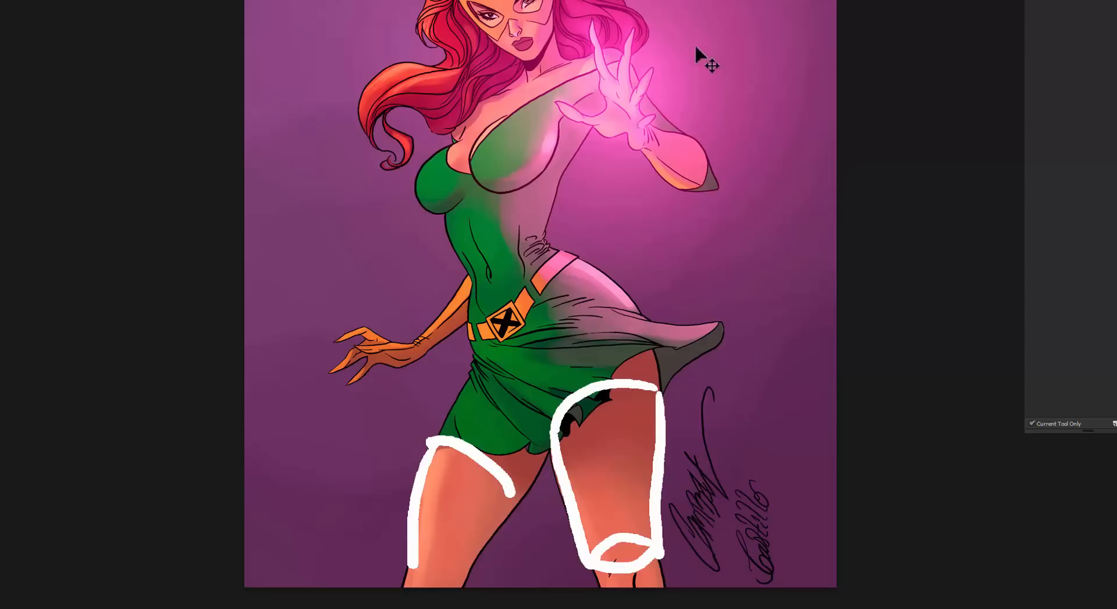
{"action": "key", "text": "ctrl+z"}
{"action": "left_click_drag", "start_coordinate": [594, 124], "coordinate": [612, 246]}
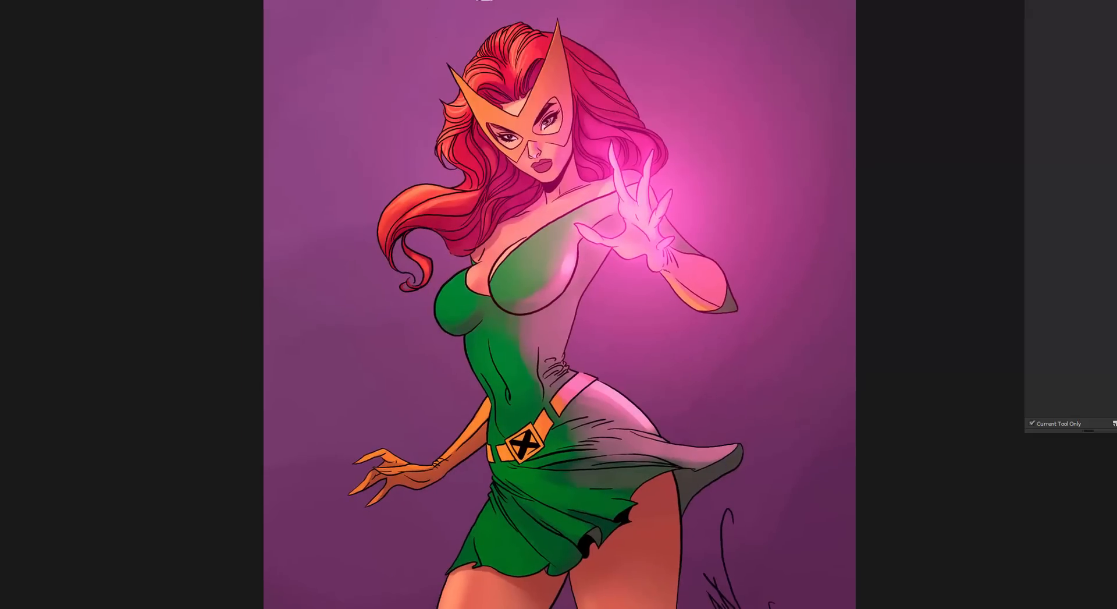
{"action": "left_click_drag", "start_coordinate": [528, 136], "coordinate": [518, 102]}
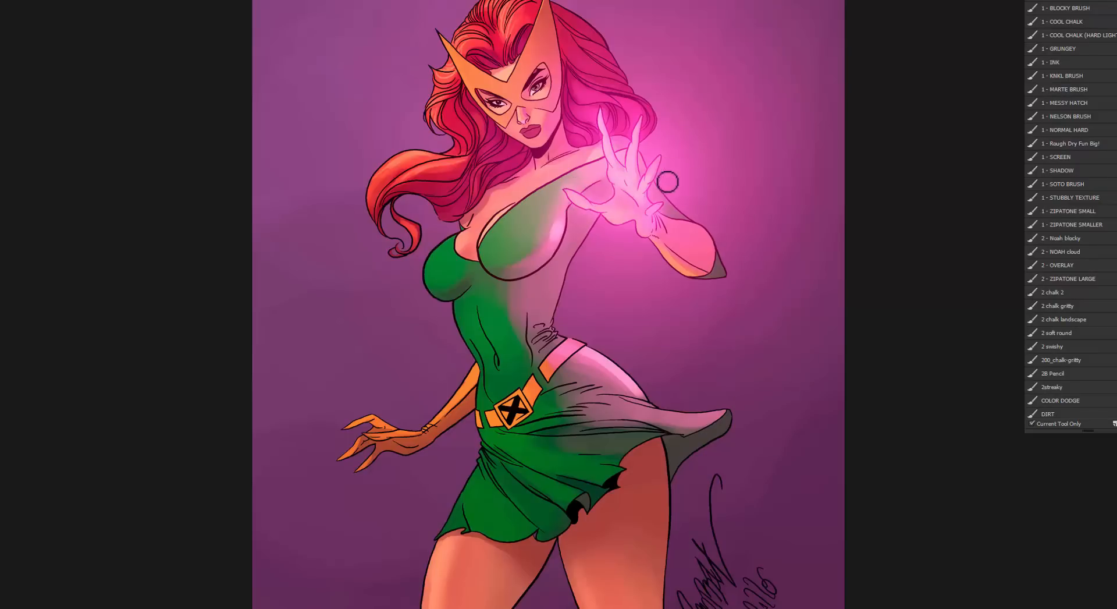
Trace yellow rim light along the glowing side of the woman's raised arm, torso, hip and skirt edge
{"action": "key", "text": "e"}
{"action": "left_click_drag", "start_coordinate": [638, 150], "coordinate": [692, 224]}
{"action": "mouse_move", "coordinate": [599, 212]}
{"action": "left_mouse_down"}
{"action": "mouse_move", "coordinate": [562, 269]}
{"action": "mouse_move", "coordinate": [555, 335]}
{"action": "mouse_move", "coordinate": [617, 368]}
{"action": "mouse_move", "coordinate": [651, 412]}
{"action": "mouse_move", "coordinate": [707, 417]}
{"action": "left_mouse_up"}
{"action": "left_click", "coordinate": [732, 415]}
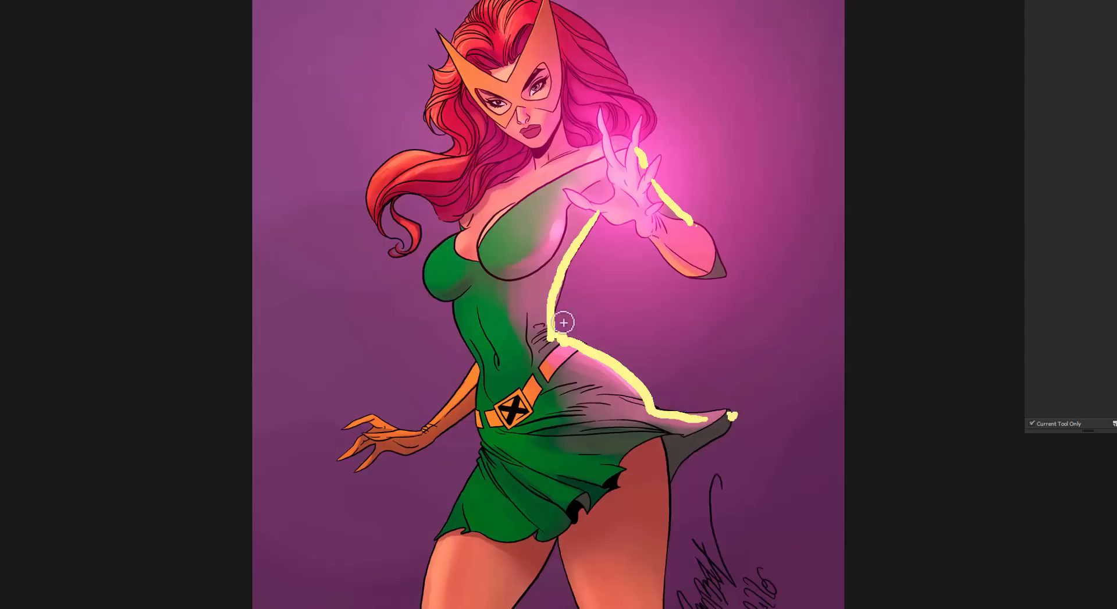
Trace yellow rim light along the mask and outer hair, and draw a yellow arrow pointing at the glowing hand
{"action": "left_click_drag", "start_coordinate": [552, 27], "coordinate": [558, 114]}
{"action": "mouse_move", "coordinate": [579, 23]}
{"action": "left_mouse_down"}
{"action": "mouse_move", "coordinate": [646, 116]}
{"action": "mouse_move", "coordinate": [644, 139]}
{"action": "left_mouse_up"}
{"action": "left_click_drag", "start_coordinate": [802, 183], "coordinate": [719, 172]}
{"action": "mouse_move", "coordinate": [771, 133]}
{"action": "left_mouse_down"}
{"action": "mouse_move", "coordinate": [723, 183]}
{"action": "mouse_move", "coordinate": [767, 228]}
{"action": "left_mouse_up"}
{"action": "left_click_drag", "start_coordinate": [790, 121], "coordinate": [770, 237]}
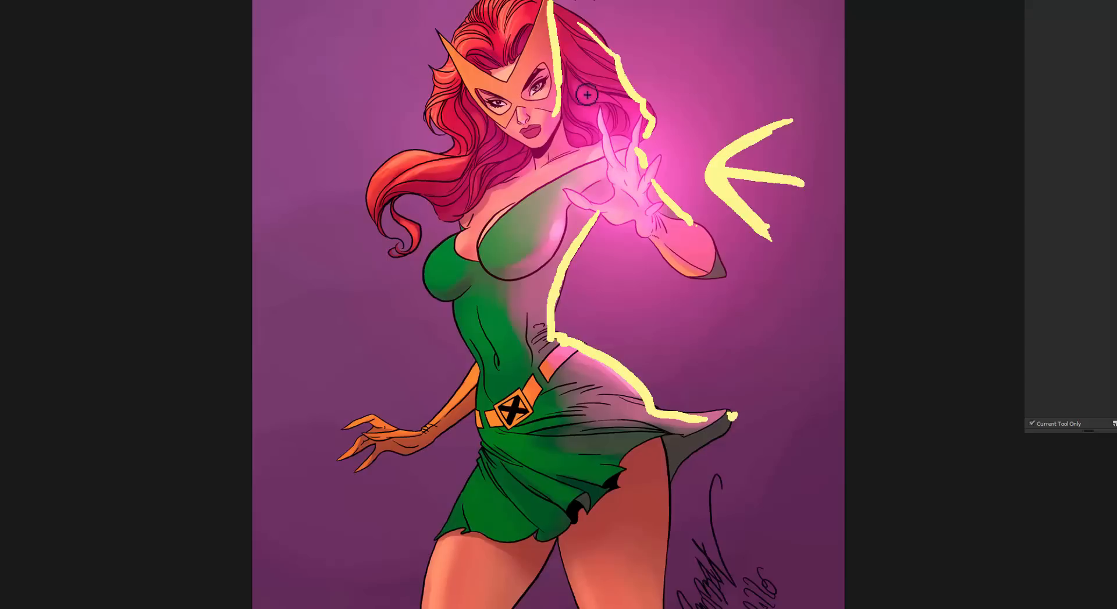
Try broad yellow light over the lit side of the woman's face, and undo the yellow light marks and arrow
{"action": "right_click", "coordinate": [591, 131], "text": "alt"}
{"action": "mouse_move", "coordinate": [541, 24]}
{"action": "left_mouse_down"}
{"action": "mouse_move", "coordinate": [531, 45]}
{"action": "mouse_move", "coordinate": [548, 67]}
{"action": "mouse_move", "coordinate": [592, 59]}
{"action": "mouse_move", "coordinate": [605, 93]}
{"action": "mouse_move", "coordinate": [640, 117]}
{"action": "mouse_move", "coordinate": [529, 279]}
{"action": "mouse_move", "coordinate": [535, 355]}
{"action": "mouse_move", "coordinate": [568, 221]}
{"action": "mouse_move", "coordinate": [546, 332]}
{"action": "mouse_move", "coordinate": [582, 415]}
{"action": "mouse_move", "coordinate": [633, 410]}
{"action": "mouse_move", "coordinate": [640, 429]}
{"action": "left_mouse_up"}
{"action": "key", "text": "ctrl+z"}
{"action": "key", "text": "ctrl+z"}
{"action": "key", "text": "ctrl+z"}
{"action": "key", "text": "ctrl+z"}
{"action": "key", "text": "ctrl+z"}
{"action": "key", "text": "ctrl+z"}
{"action": "key", "text": "ctrl+z"}
{"action": "key", "text": "ctrl+z"}
{"action": "key", "text": "ctrl+z"}
{"action": "key", "text": "ctrl+z"}
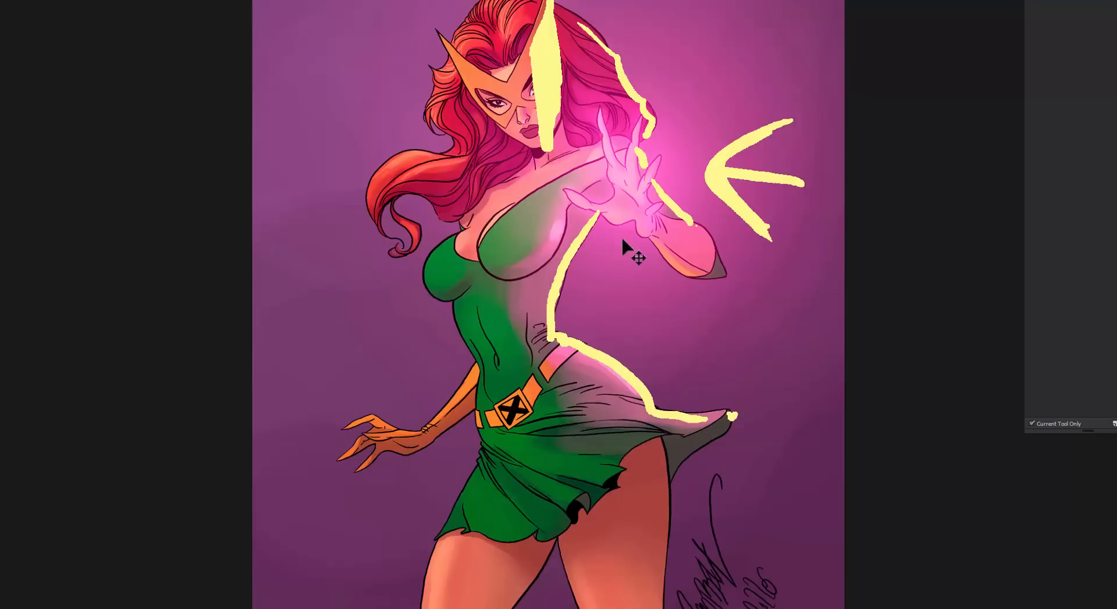
{"action": "key", "text": "ctrl+z"}
{"action": "key", "text": "ctrl+z"}
{"action": "key", "text": "ctrl+z"}
{"action": "key", "text": "ctrl+z"}
{"action": "key", "text": "ctrl+z"}
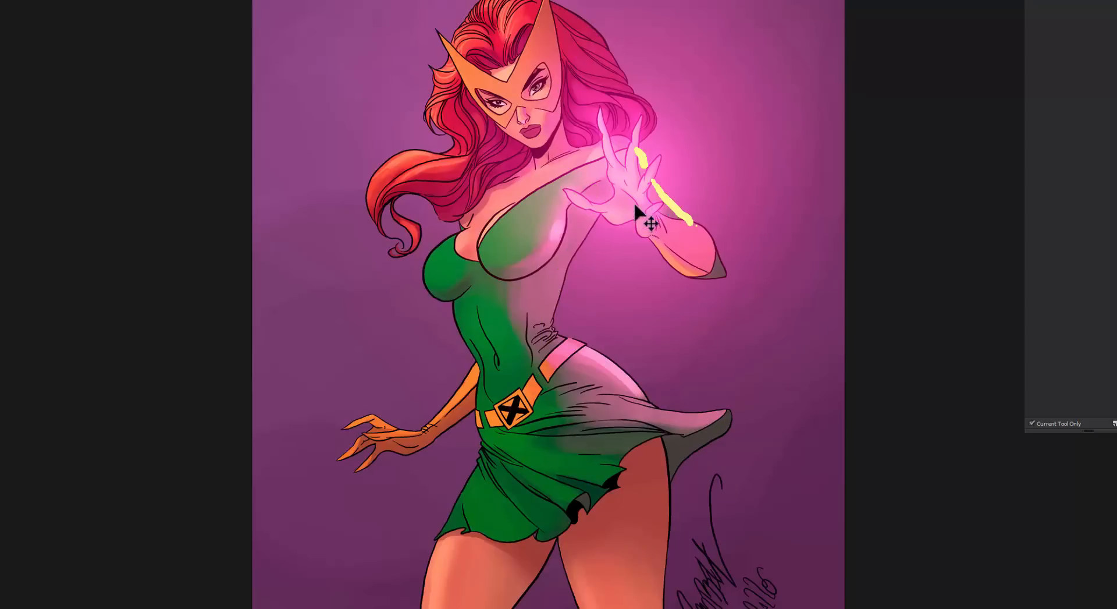
Try retracing the rim light along the woman's torso, hip and raised forearm
{"action": "key", "text": "b"}
{"action": "mouse_move", "coordinate": [596, 200]}
{"action": "left_mouse_down"}
{"action": "mouse_move", "coordinate": [558, 298]}
{"action": "mouse_move", "coordinate": [568, 325]}
{"action": "mouse_move", "coordinate": [555, 326]}
{"action": "mouse_move", "coordinate": [603, 349]}
{"action": "mouse_move", "coordinate": [653, 401]}
{"action": "left_mouse_up"}
{"action": "left_click_drag", "start_coordinate": [649, 174], "coordinate": [678, 220]}
{"action": "key", "text": "v"}
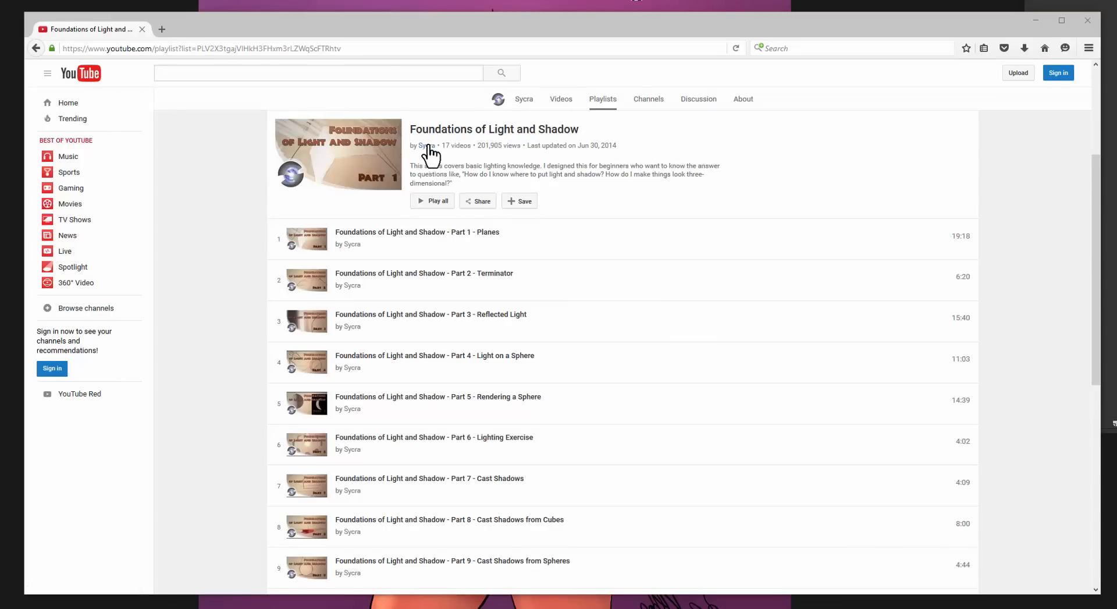
View the Foundations of Light and Shadow playlist on YouTube, and switch back to the painting in Photoshop
{"action": "mouse_move", "coordinate": [430, 149]}
{"action": "key", "text": "alt+Tab"}
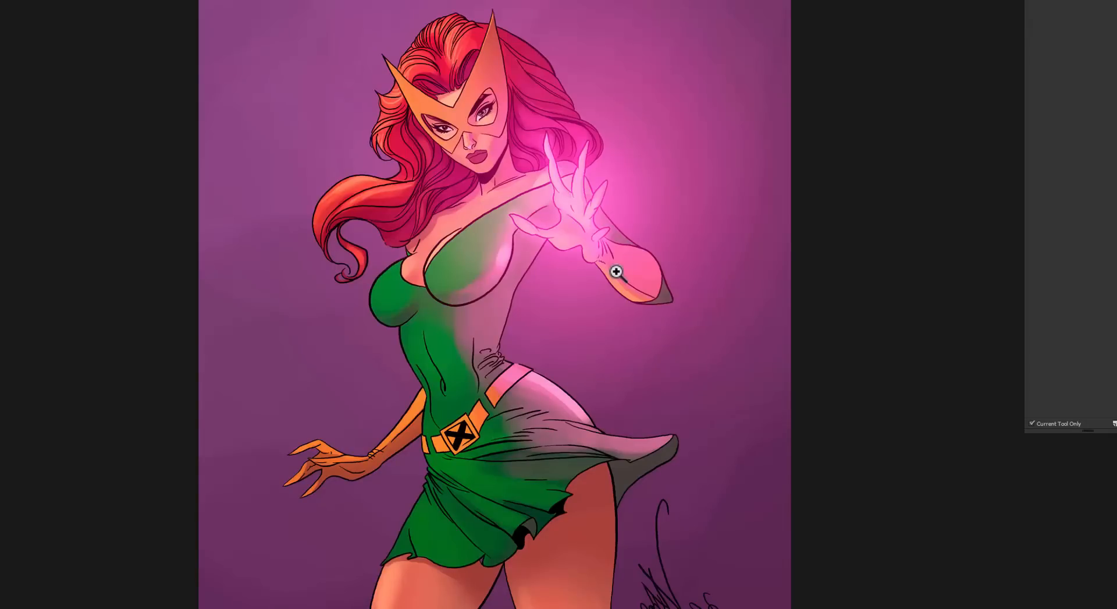